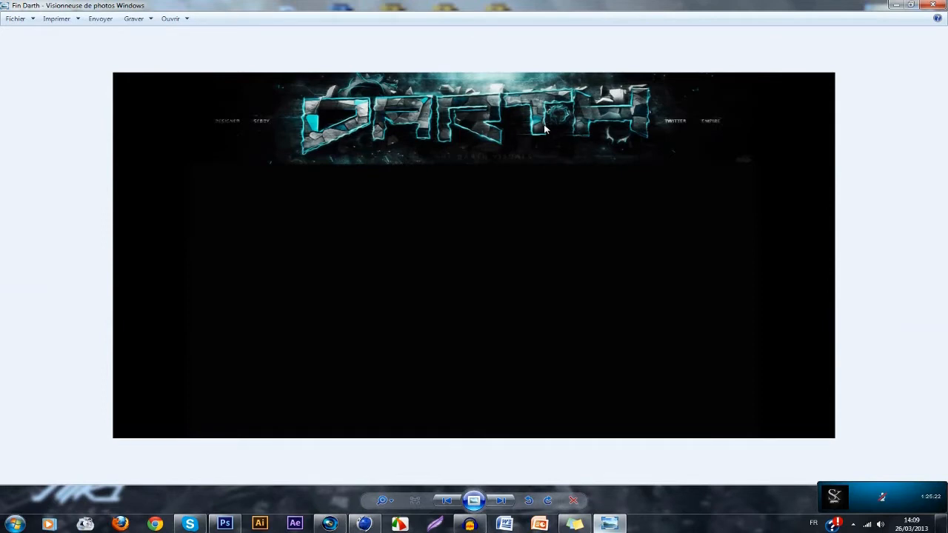
Switch to CINEMA 4D and add a MoText object to the Lightroom scene.
{"action": "left_click", "coordinate": [364, 524]}
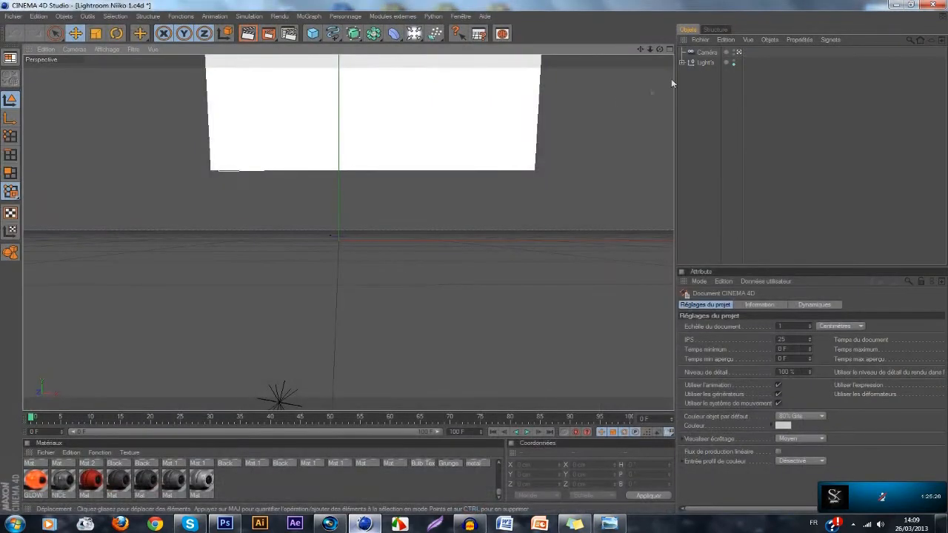
{"action": "left_click_drag", "start_coordinate": [659, 50], "coordinate": [646, 52]}
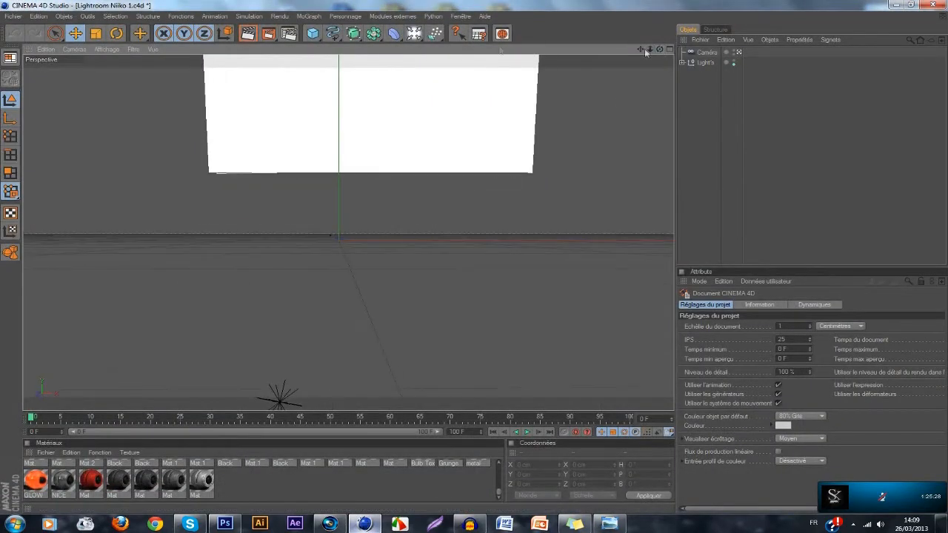
{"action": "left_click", "coordinate": [308, 16]}
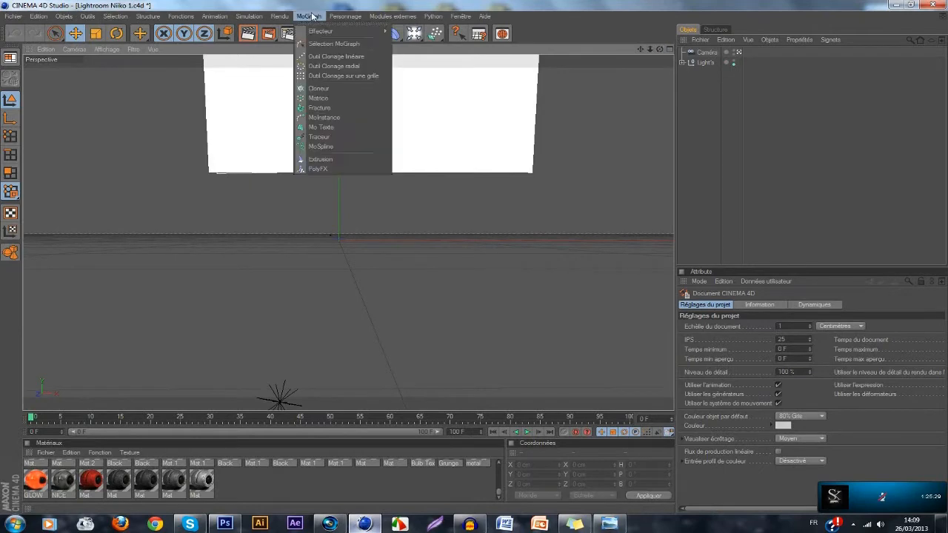
{"action": "left_click", "coordinate": [319, 126]}
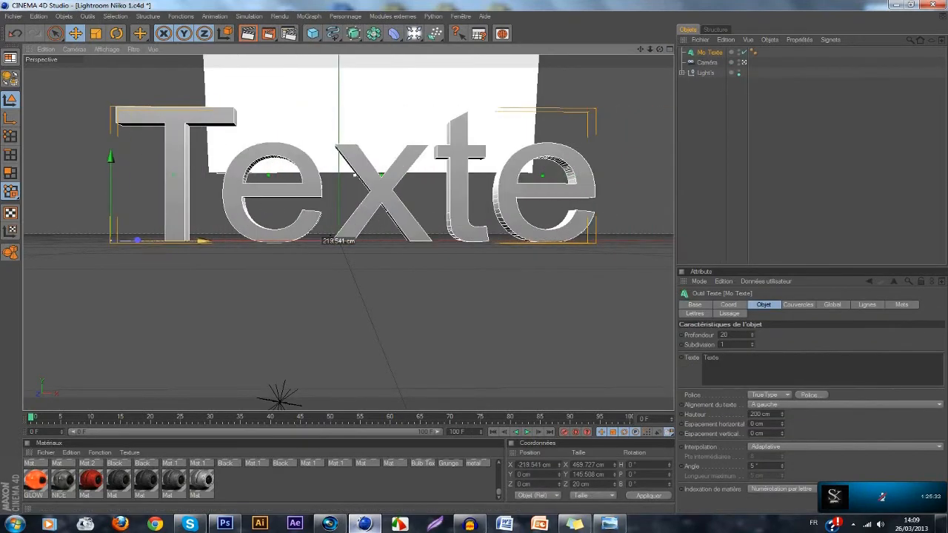
Set the extrusion depth of the MoText object to 60.
{"action": "scroll", "coordinate": [433, 239], "scroll_direction": "down", "scroll_amount": 2}
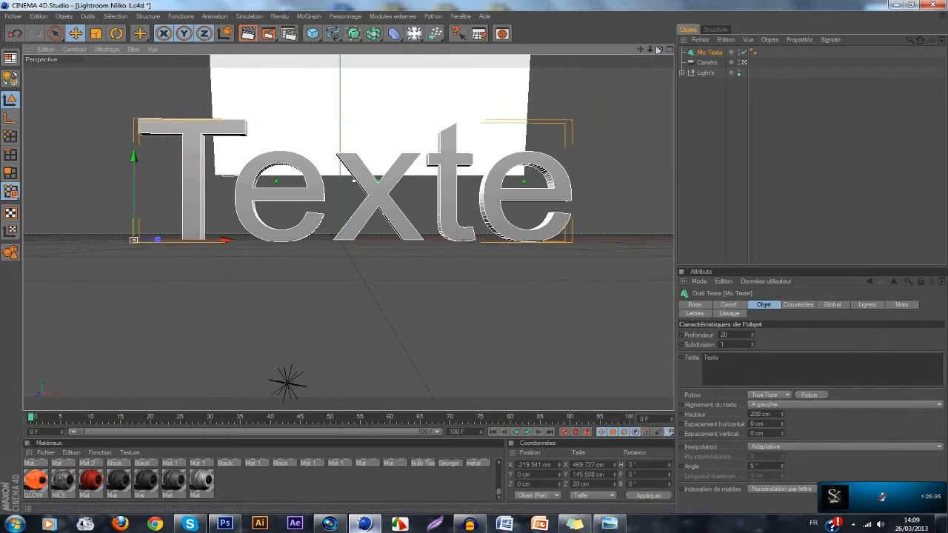
{"action": "left_click_drag", "start_coordinate": [660, 50], "coordinate": [653, 56]}
{"action": "left_click", "coordinate": [737, 334]}
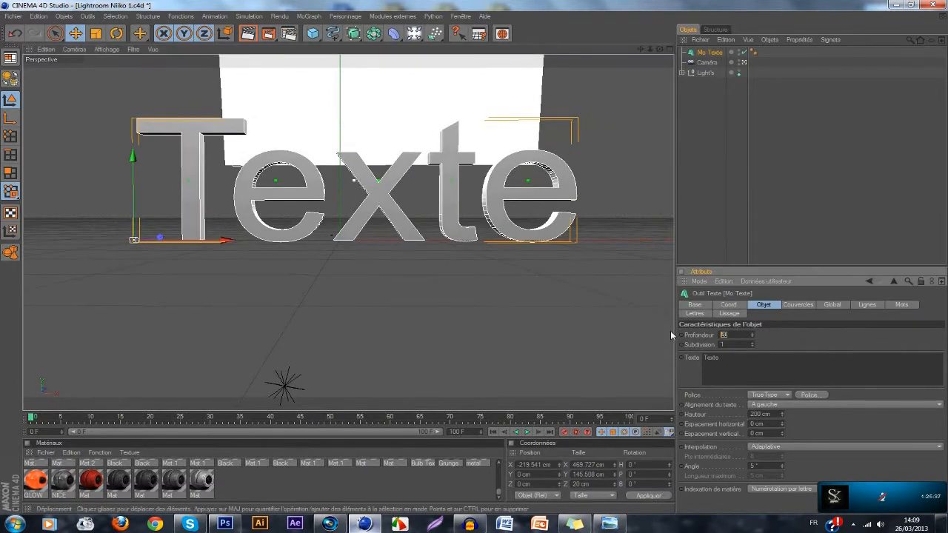
{"action": "type", "text": "60"}
{"action": "key", "text": "Return"}
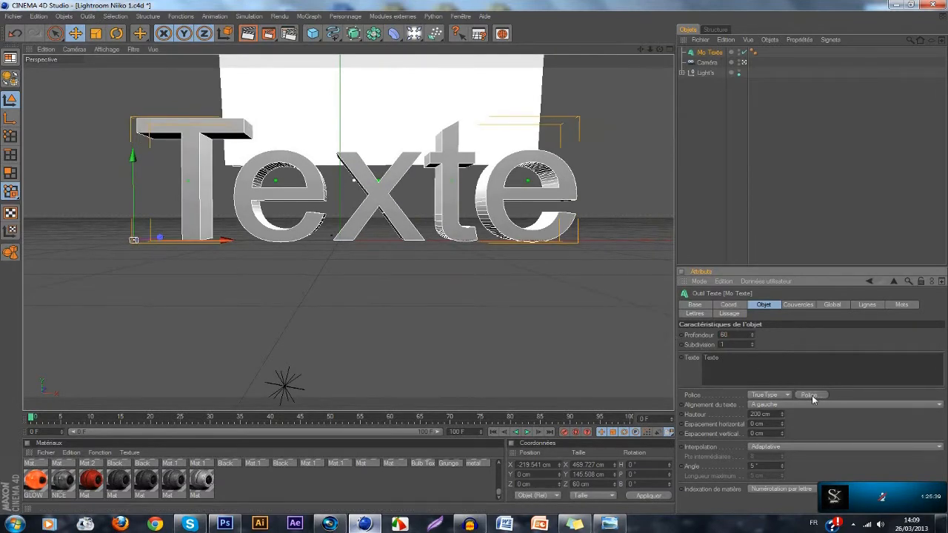
Change the text's font to Xero's Theorem.
{"action": "left_click", "coordinate": [811, 396]}
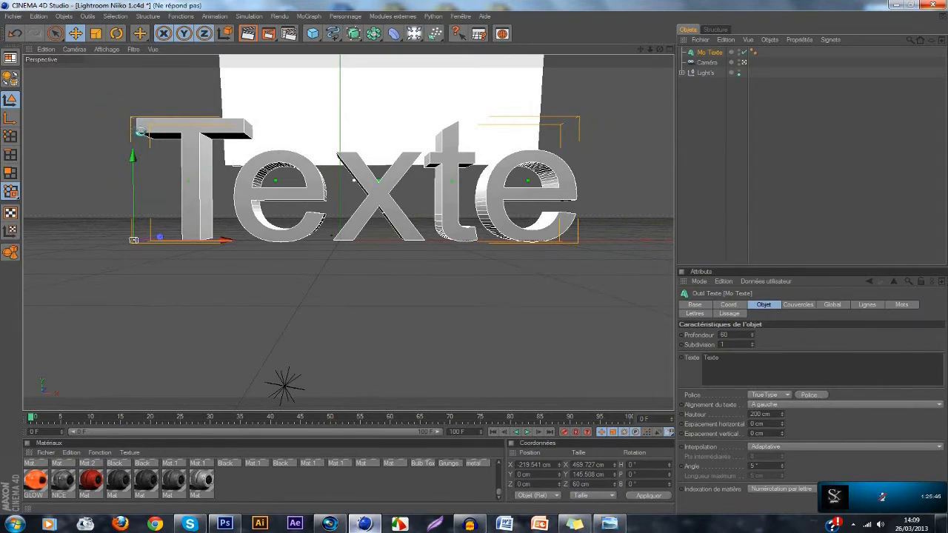
{"action": "scroll", "coordinate": [64, 126], "scroll_direction": "down", "scroll_amount": 4}
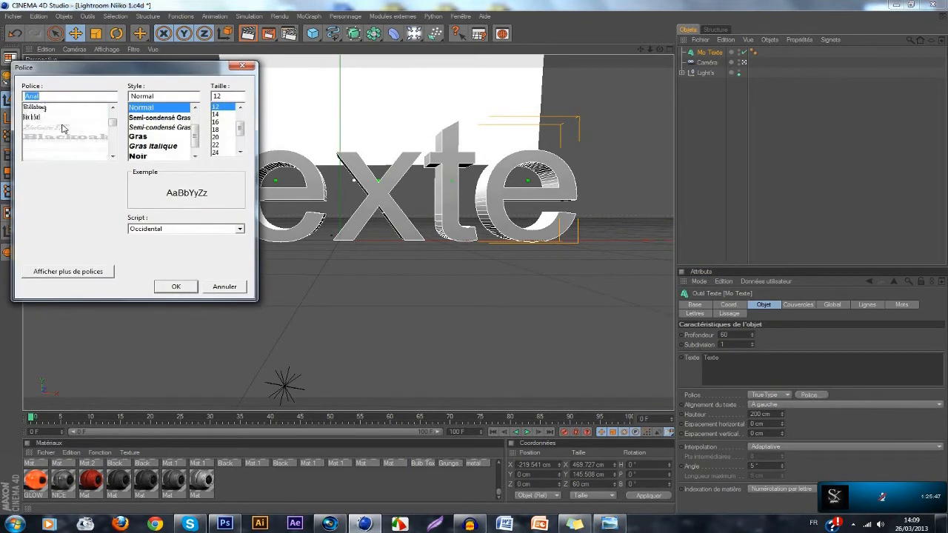
{"action": "scroll", "coordinate": [67, 133], "scroll_direction": "down", "scroll_amount": 15}
{"action": "left_click", "coordinate": [65, 127]}
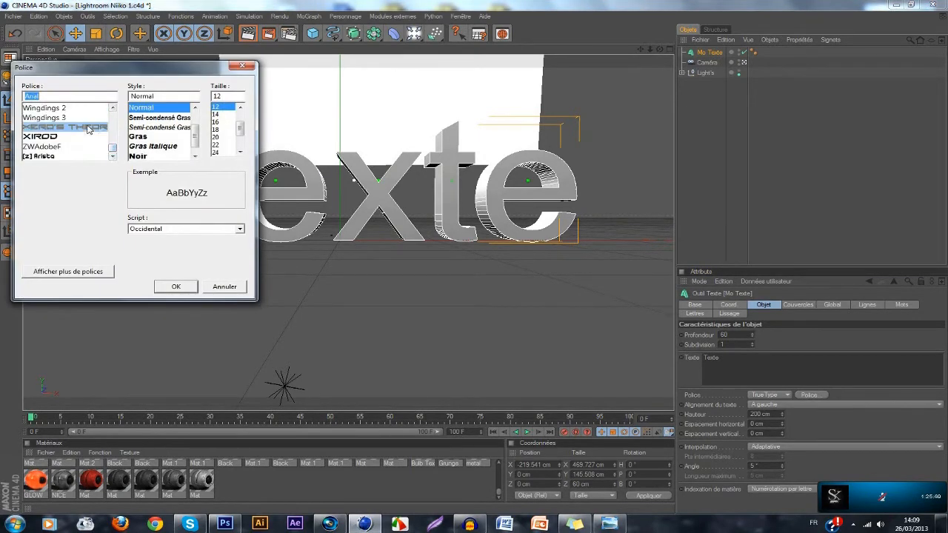
{"action": "left_click", "coordinate": [175, 286]}
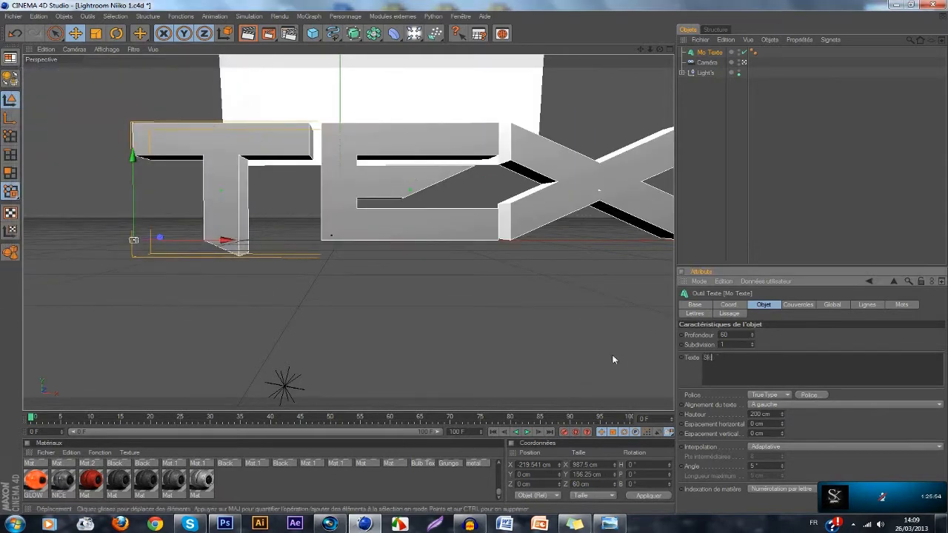
Replace the text with "Sky" and shift it along X to about -283 cm to centre it in the view.
{"action": "left_click", "coordinate": [762, 360]}
{"action": "scroll", "coordinate": [429, 267], "scroll_direction": "down", "scroll_amount": 1}
{"action": "left_click_drag", "start_coordinate": [254, 240], "coordinate": [200, 240]}
{"action": "scroll", "coordinate": [403, 239], "scroll_direction": "up", "scroll_amount": 1}
{"action": "left_click_drag", "start_coordinate": [660, 49], "coordinate": [597, 94]}
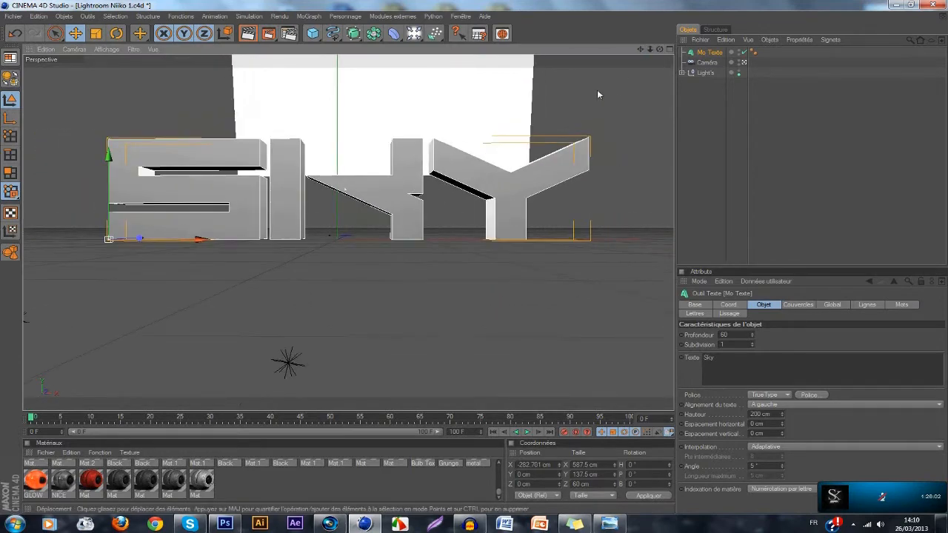
{"action": "scroll", "coordinate": [591, 103], "scroll_direction": "up", "scroll_amount": 1}
{"action": "left_click", "coordinate": [732, 378]}
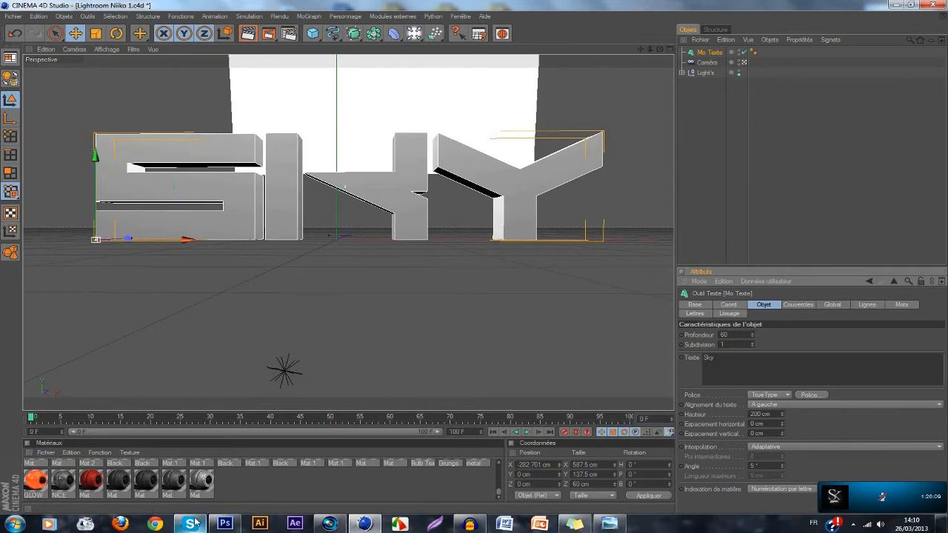
Apply the dark grey Mat material to the Sky text.
{"action": "left_click", "coordinate": [711, 104]}
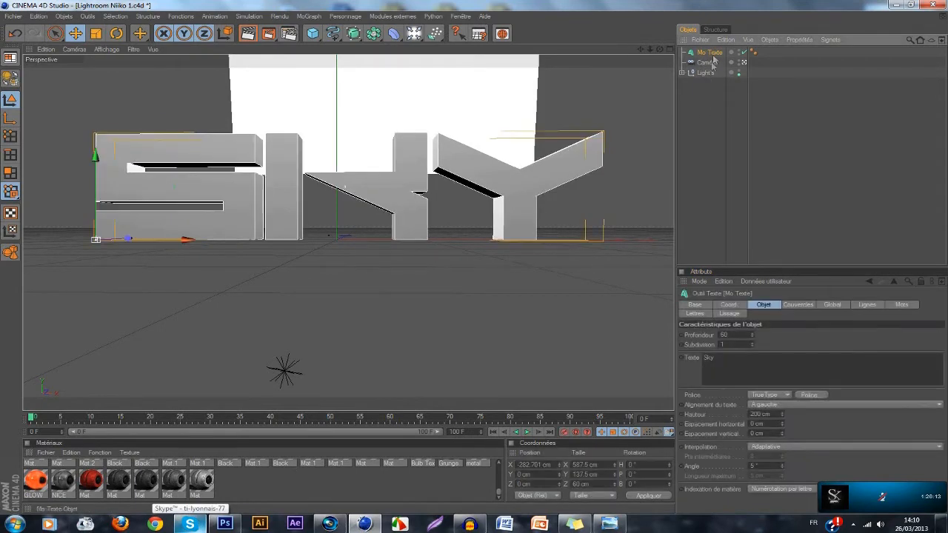
{"action": "left_click_drag", "start_coordinate": [202, 482], "coordinate": [713, 54]}
{"action": "left_click", "coordinate": [656, 106]}
Duplicate the Sky text and place the copy inside a new Atom Array (Réseau d'atomes) object.
{"action": "left_click", "coordinate": [707, 53]}
{"action": "key", "text": "ctrl+c"}
{"action": "key", "text": "ctrl+v"}
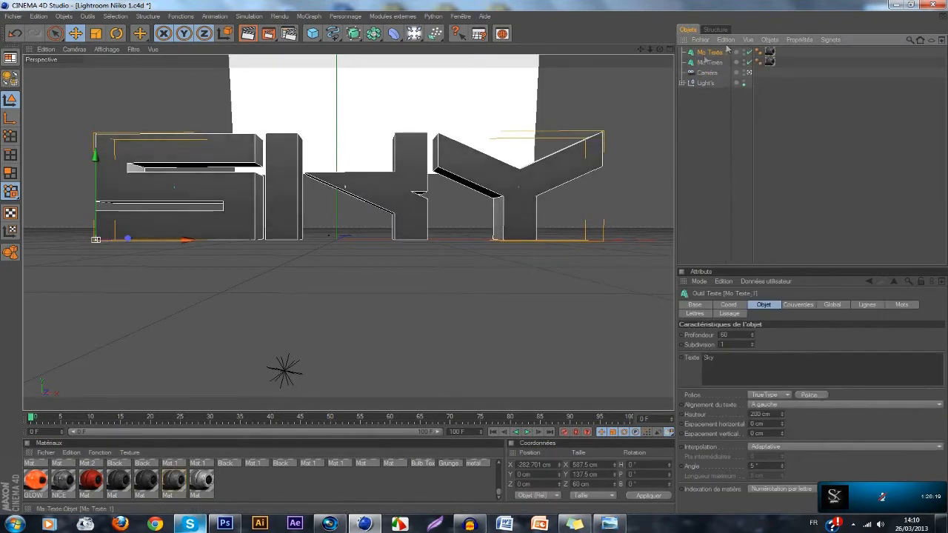
{"action": "left_click_drag", "start_coordinate": [375, 34], "coordinate": [520, 84]}
{"action": "left_click", "coordinate": [519, 85]}
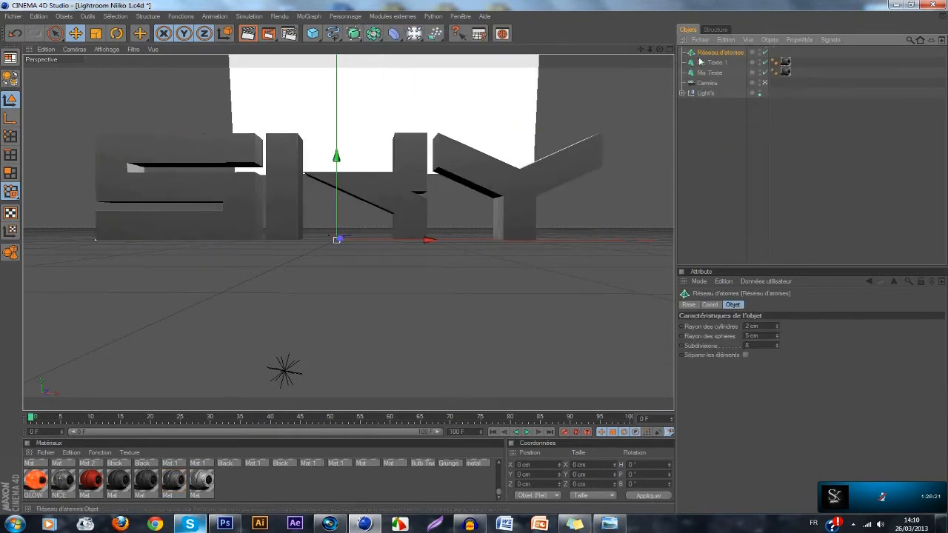
{"action": "left_click_drag", "start_coordinate": [713, 56], "coordinate": [714, 53]}
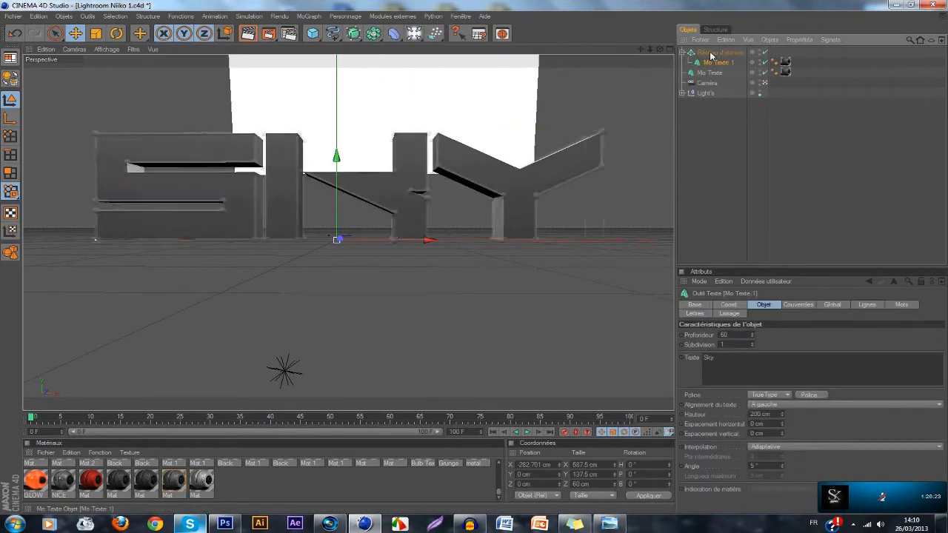
Set the Atom Array's cylinder radius and sphere radius to 1 cm.
{"action": "left_click", "coordinate": [755, 335]}
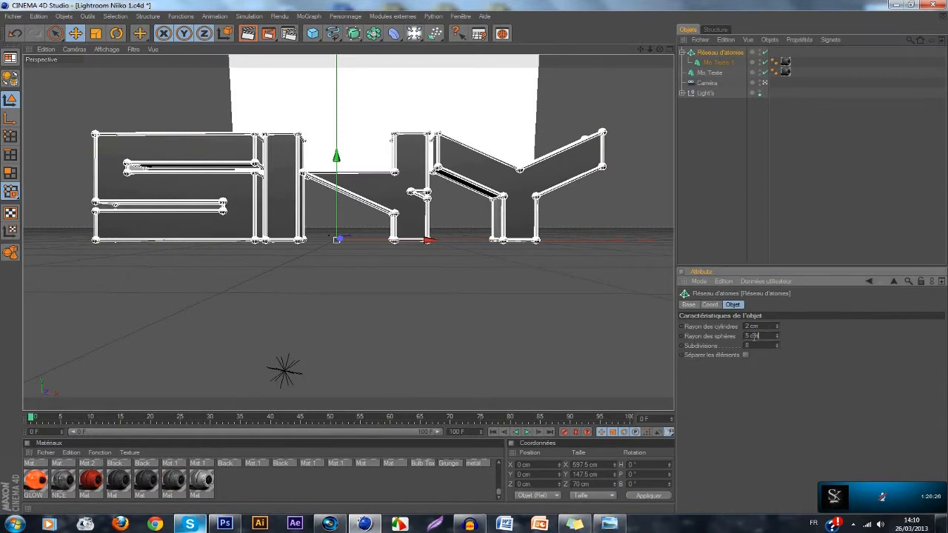
{"action": "type", "text": "1"}
{"action": "key", "text": "Return"}
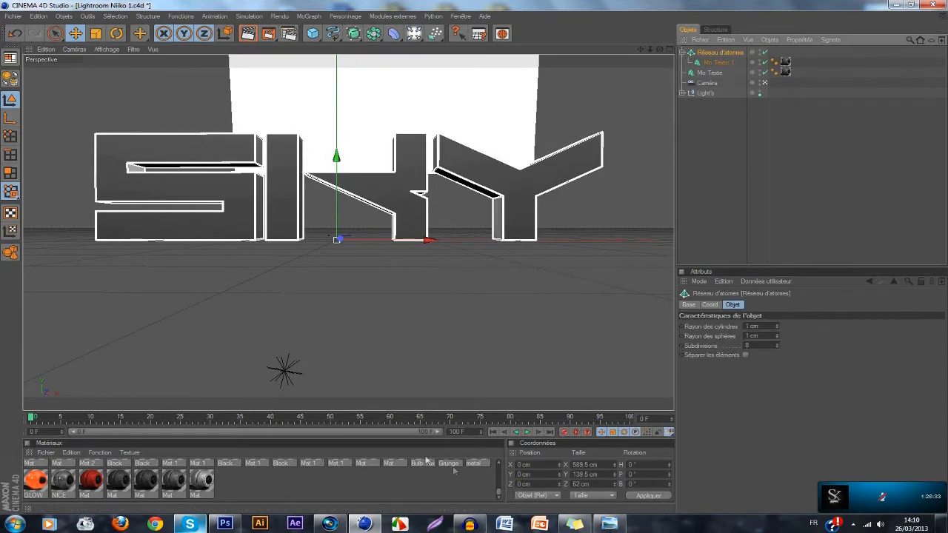
Apply the cyan glow material to the Atom Array and collapse its hierarchy in the object list.
{"action": "left_click_drag", "start_coordinate": [499, 493], "coordinate": [739, 51]}
{"action": "scroll", "coordinate": [497, 477], "scroll_direction": "up", "scroll_amount": 1}
{"action": "left_click", "coordinate": [723, 131]}
{"action": "left_click", "coordinate": [682, 52]}
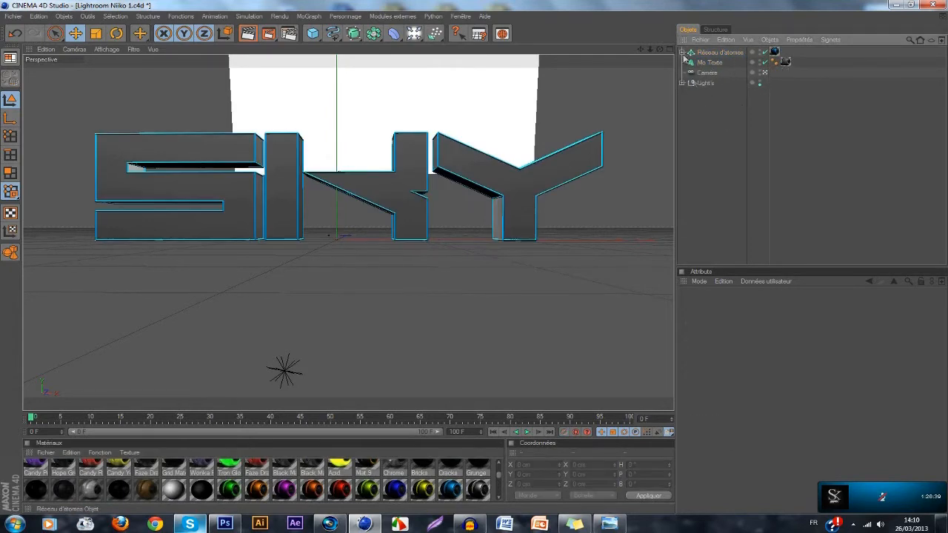
Render the perspective view to preview the outlined Sky text.
{"action": "left_click", "coordinate": [248, 33]}
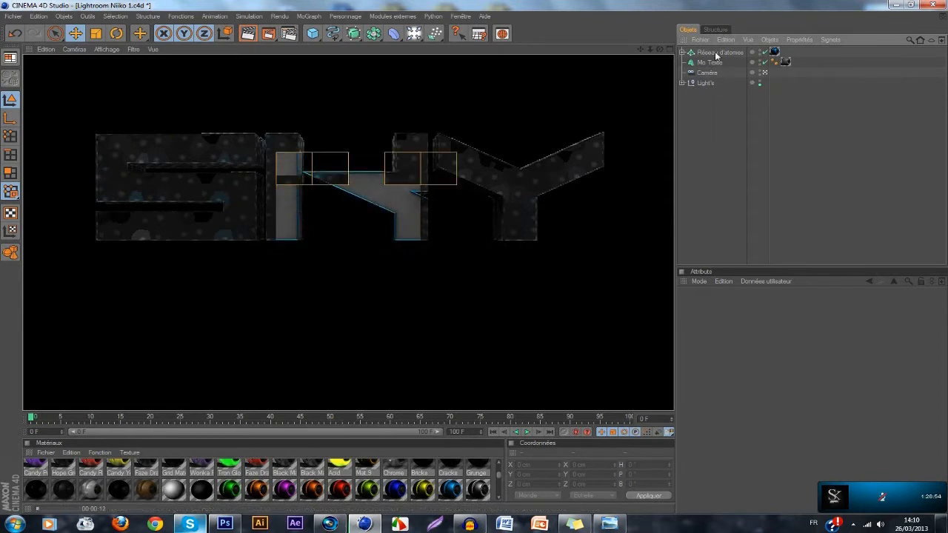
{"action": "left_click", "coordinate": [511, 145]}
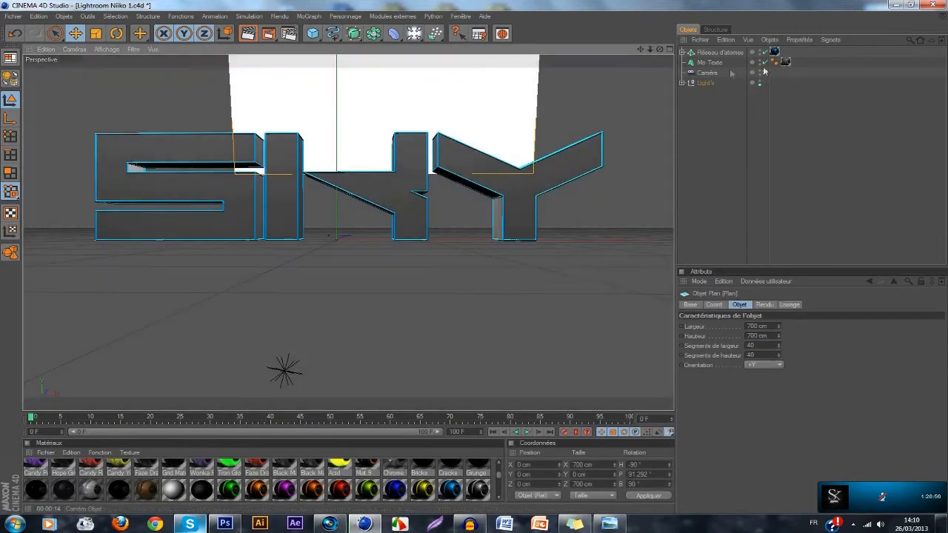
Try to fracture the original Sky text with NitroBlast at Extreme quality.
{"action": "left_click", "coordinate": [700, 64]}
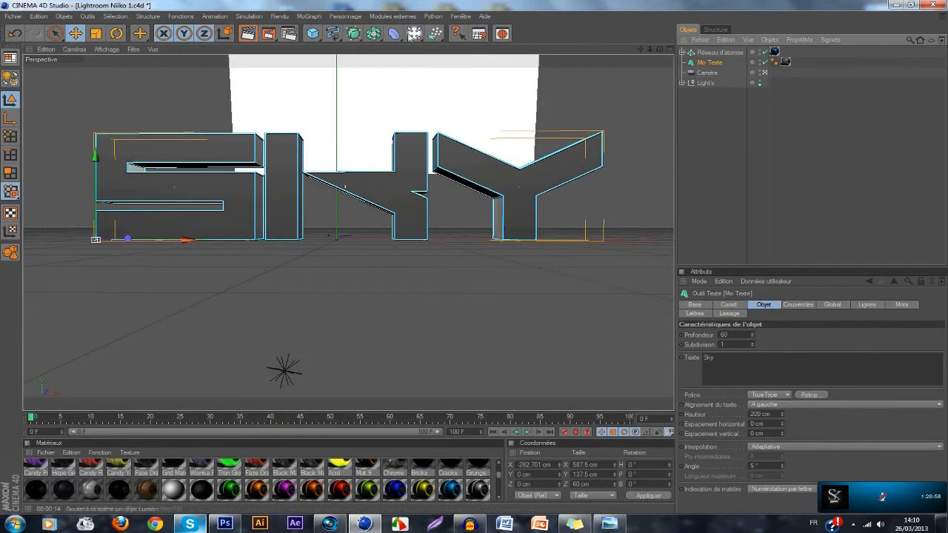
{"action": "left_click", "coordinate": [433, 17]}
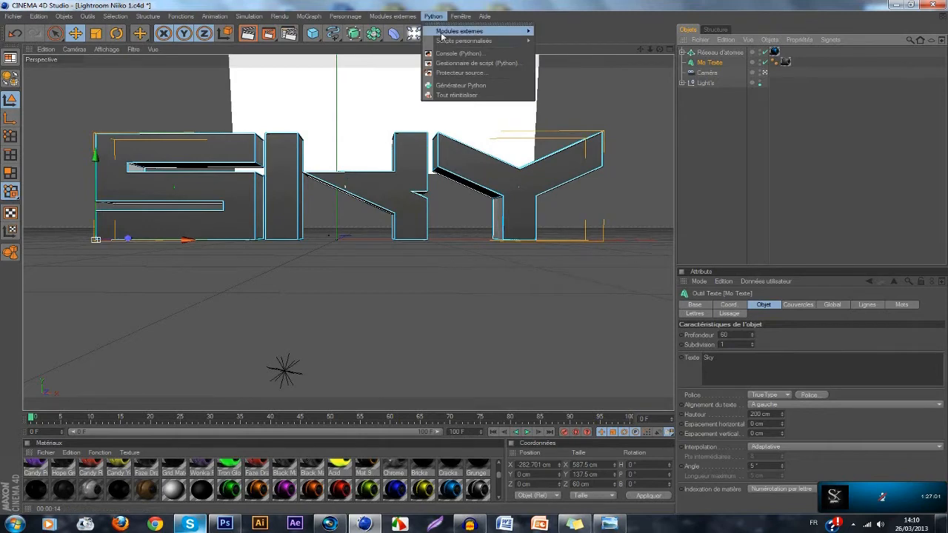
{"action": "mouse_move", "coordinate": [474, 31]}
{"action": "left_click", "coordinate": [592, 57]}
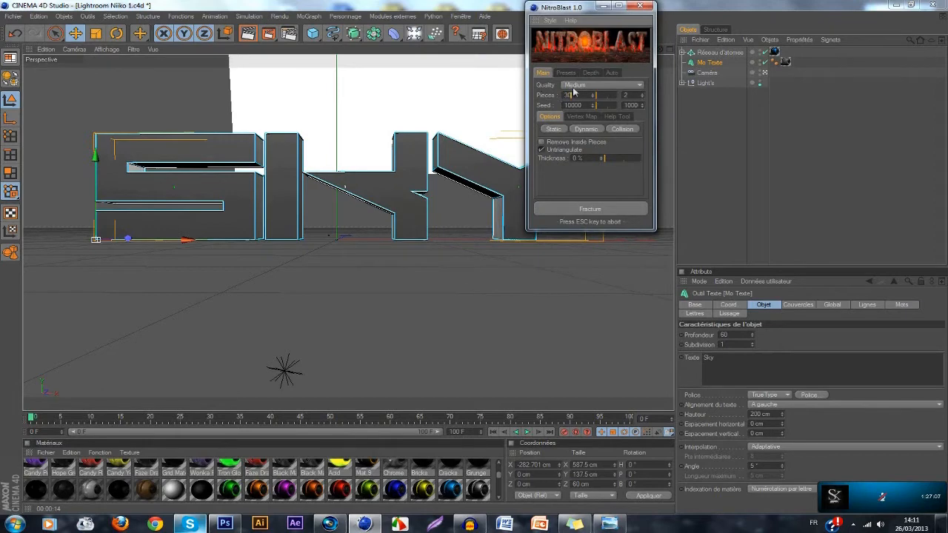
{"action": "left_click", "coordinate": [577, 87]}
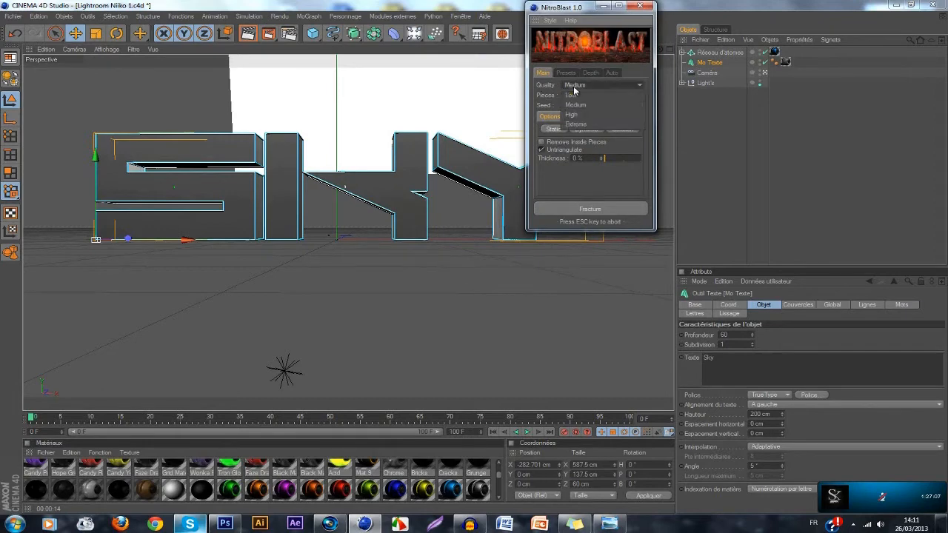
{"action": "left_click", "coordinate": [590, 125]}
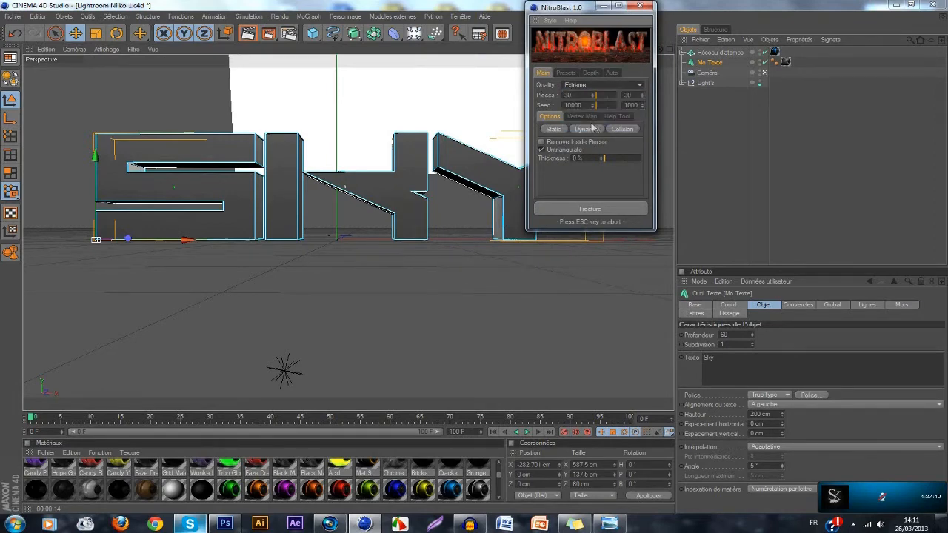
{"action": "left_click", "coordinate": [582, 211]}
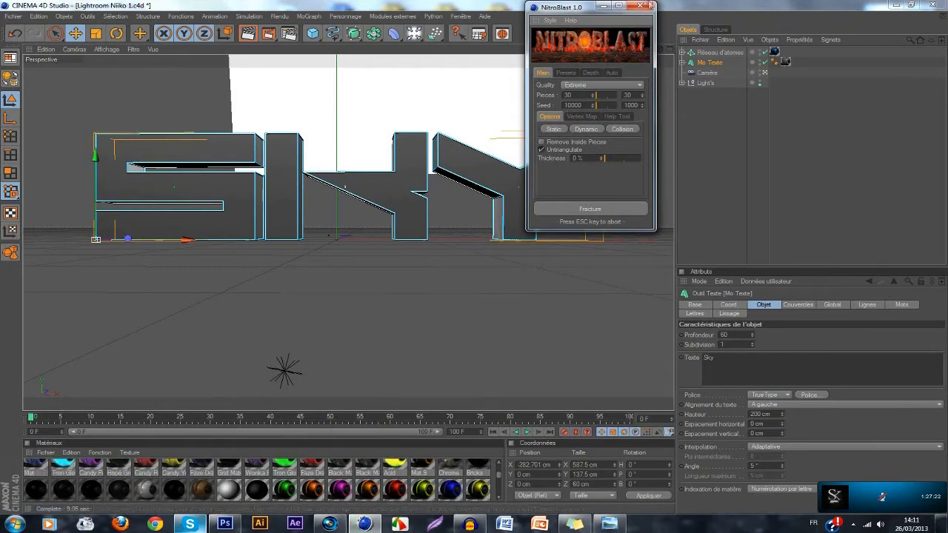
{"action": "left_click", "coordinate": [647, 7]}
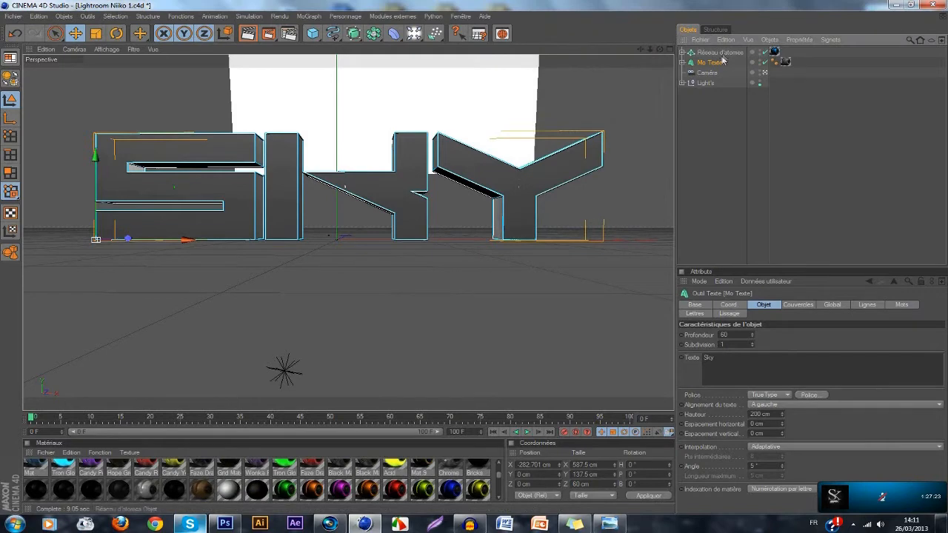
Expand the fractured text's hierarchy and undo the NitroBlast fracture.
{"action": "left_click", "coordinate": [682, 63]}
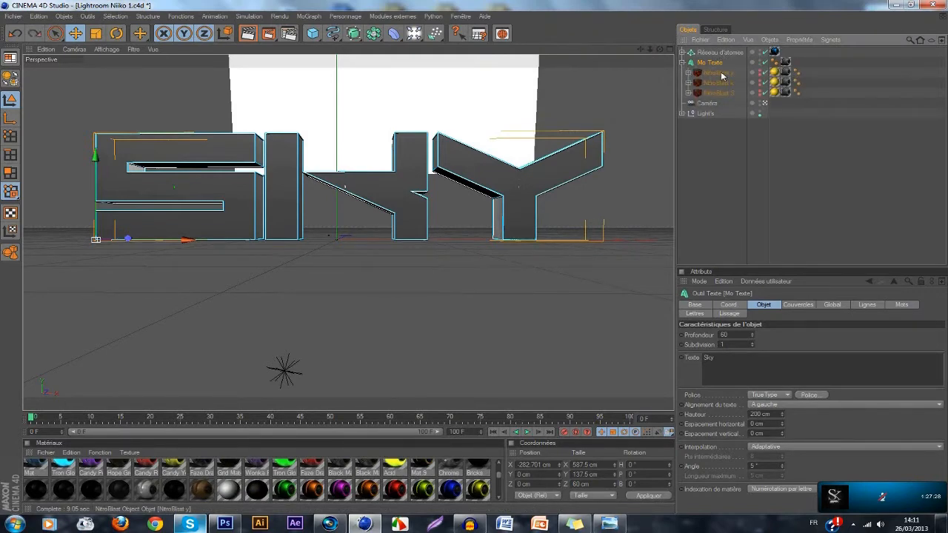
{"action": "key", "text": "ctrl+z"}
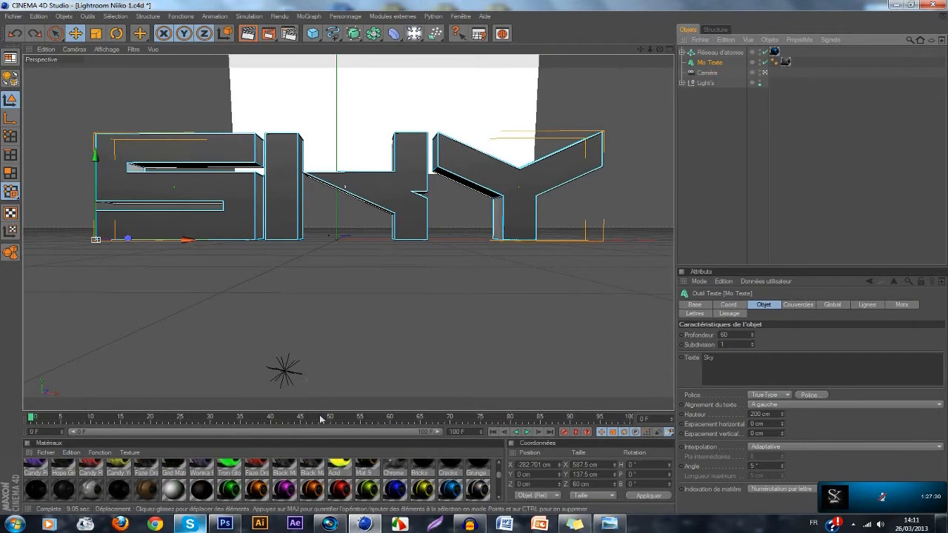
Add the lighter grey Mat material to the original Sky text and order its tag before the dark one.
{"action": "scroll", "coordinate": [333, 481], "scroll_direction": "down", "scroll_amount": 5}
{"action": "scroll", "coordinate": [333, 486], "scroll_direction": "down", "scroll_amount": 2}
{"action": "left_click_drag", "start_coordinate": [722, 80], "coordinate": [719, 62]}
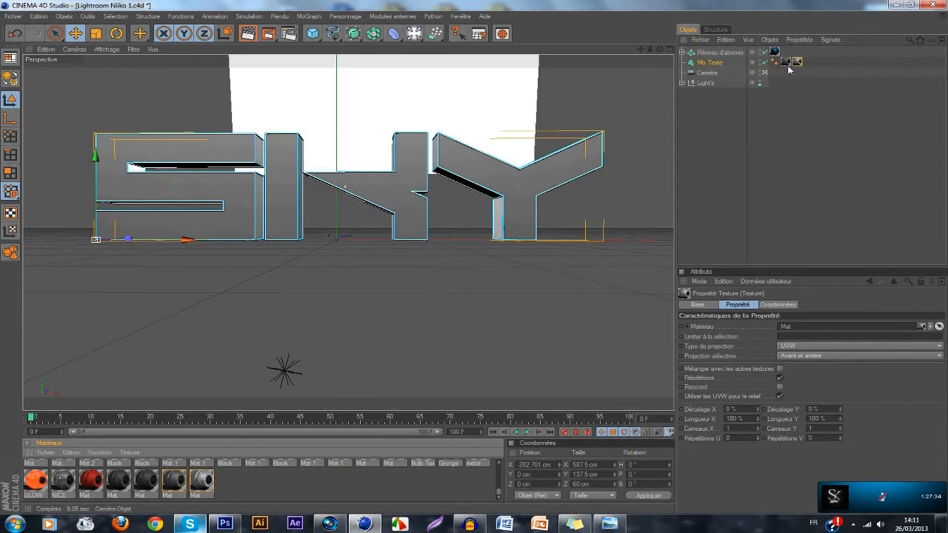
{"action": "left_click", "coordinate": [719, 64]}
{"action": "left_click", "coordinate": [786, 65]}
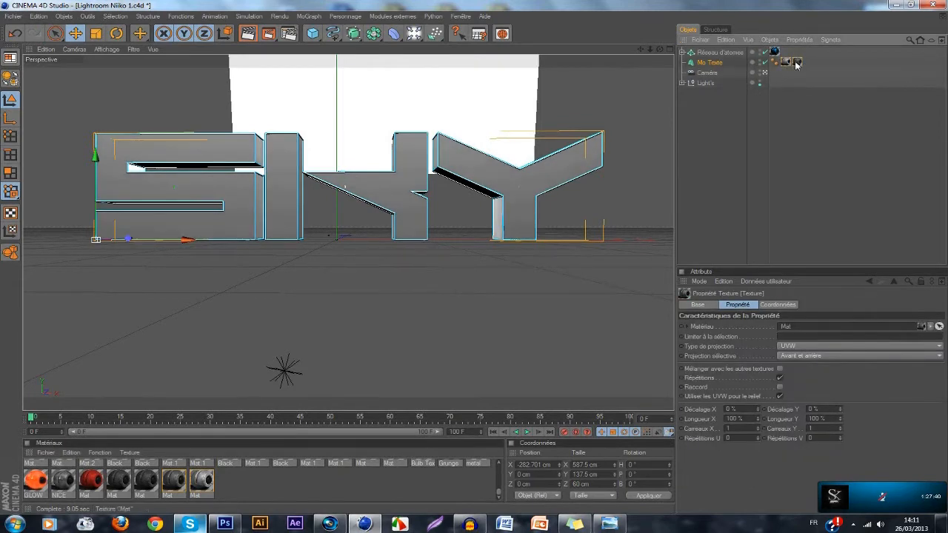
{"action": "left_click", "coordinate": [800, 65]}
Fracture the original Sky text with NitroBlast at Extreme quality and close the plug-in.
{"action": "left_click", "coordinate": [712, 62]}
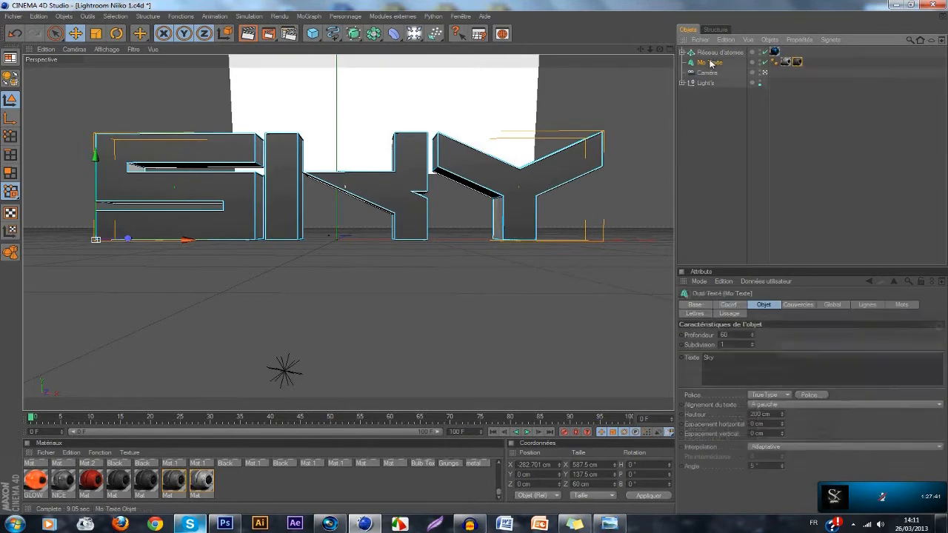
{"action": "left_click", "coordinate": [431, 15]}
{"action": "mouse_move", "coordinate": [474, 31]}
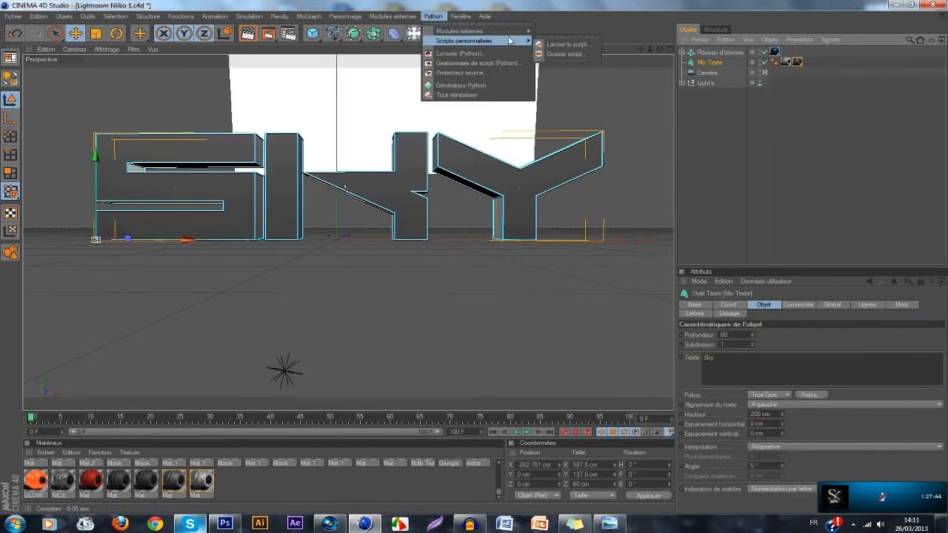
{"action": "left_click", "coordinate": [548, 54]}
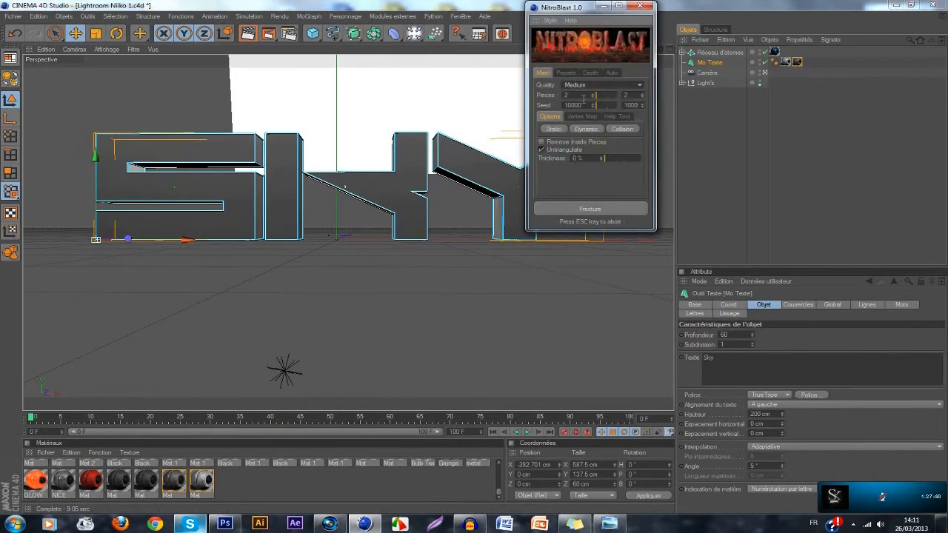
{"action": "left_click", "coordinate": [601, 85]}
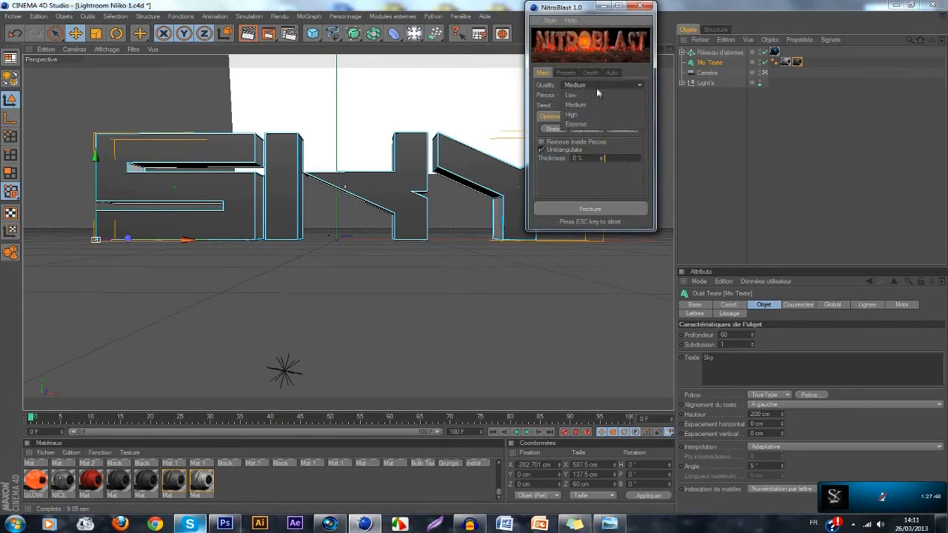
{"action": "left_click", "coordinate": [592, 123]}
{"action": "left_click", "coordinate": [590, 209]}
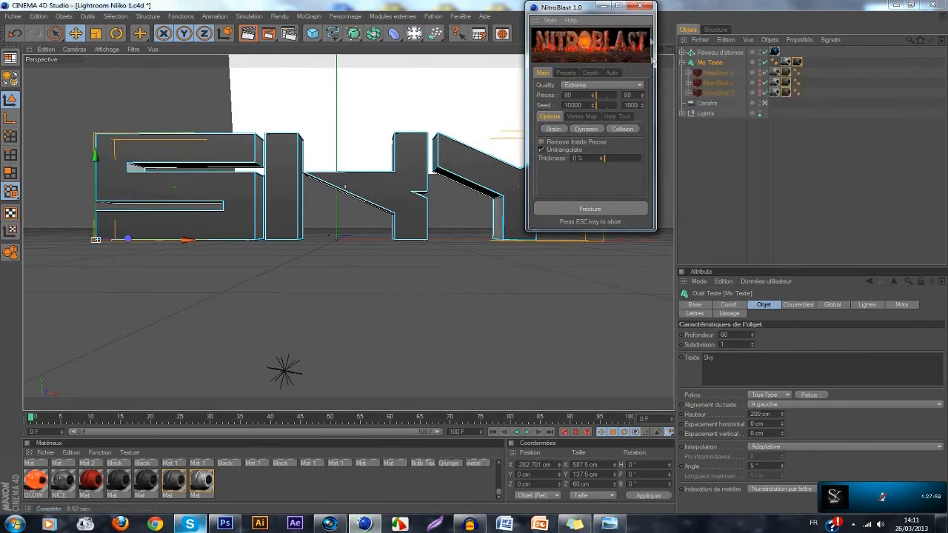
{"action": "left_click", "coordinate": [640, 6]}
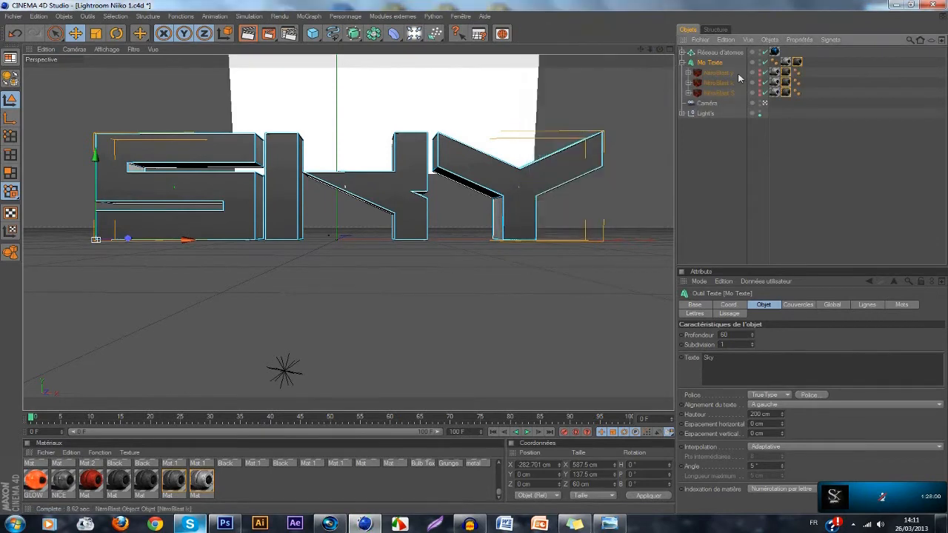
Examine the NitroBlast groups of the letters y, k and S under the original Sky text.
{"action": "left_click", "coordinate": [683, 64]}
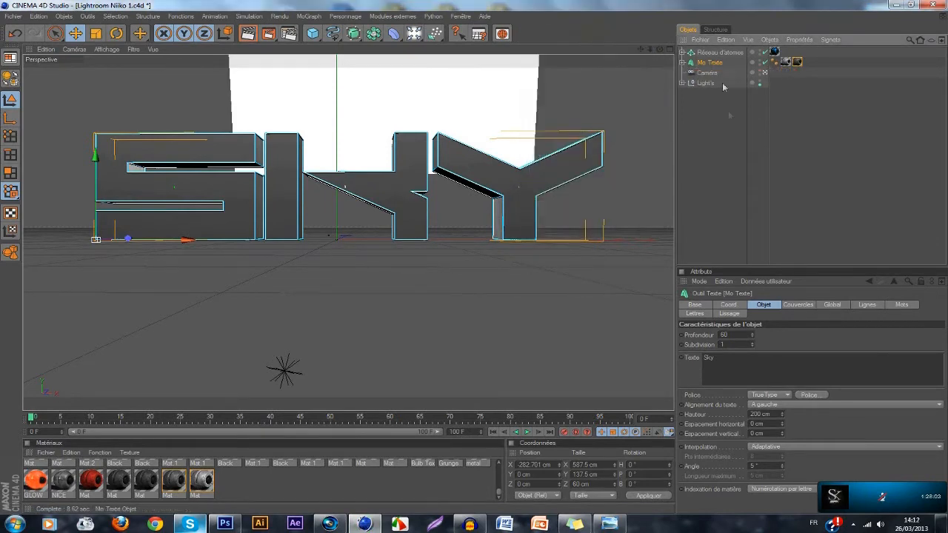
{"action": "left_click", "coordinate": [683, 64]}
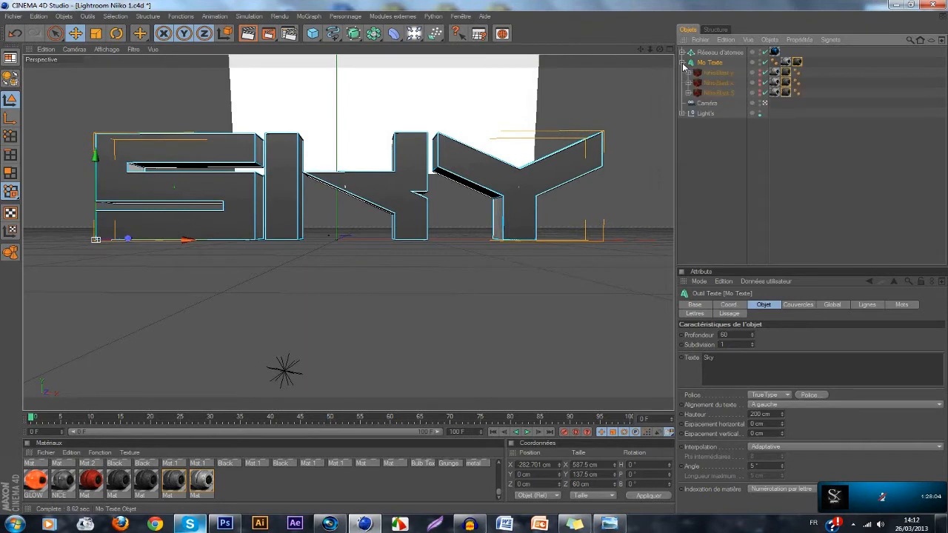
{"action": "left_click", "coordinate": [720, 83]}
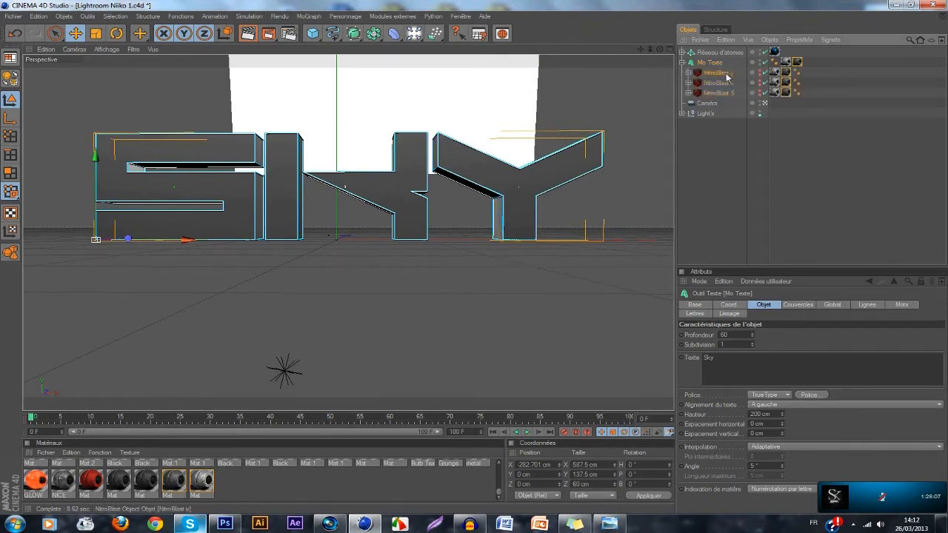
{"action": "left_click", "coordinate": [719, 94]}
{"action": "left_click", "coordinate": [718, 74]}
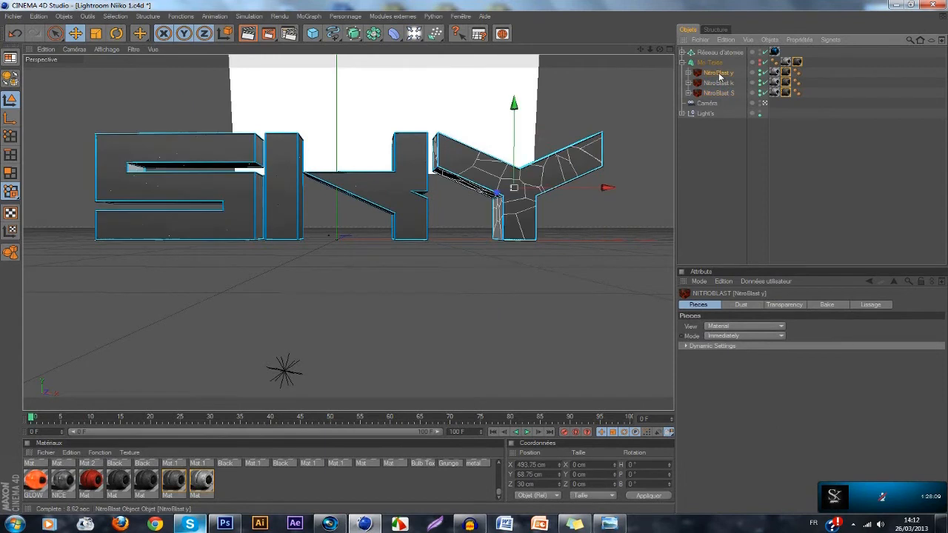
{"action": "left_click", "coordinate": [718, 83]}
{"action": "left_click", "coordinate": [718, 93]}
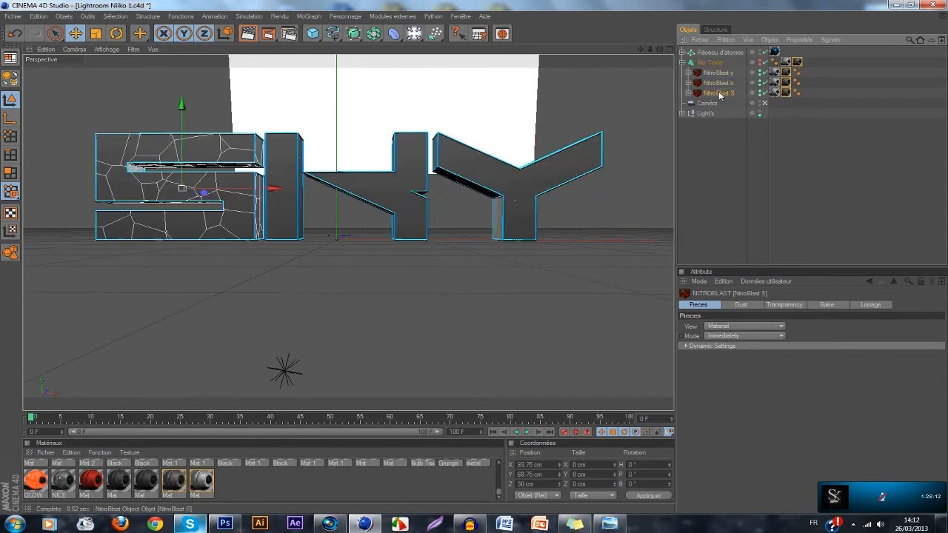
Add three MoGraph Fracture objects to the scene, one for each letter.
{"action": "left_click", "coordinate": [309, 16]}
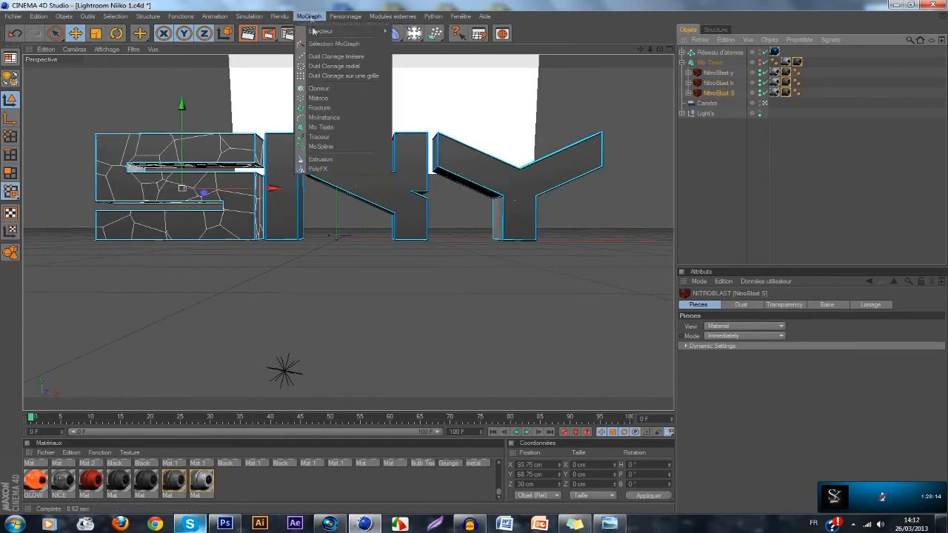
{"action": "left_click", "coordinate": [320, 107]}
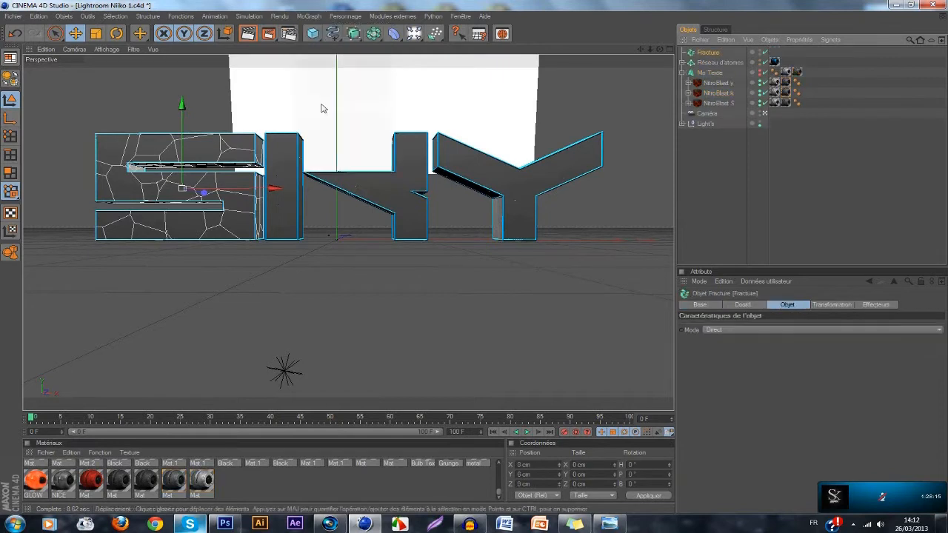
{"action": "left_click", "coordinate": [310, 17]}
{"action": "left_click", "coordinate": [320, 107]}
{"action": "left_click", "coordinate": [311, 17]}
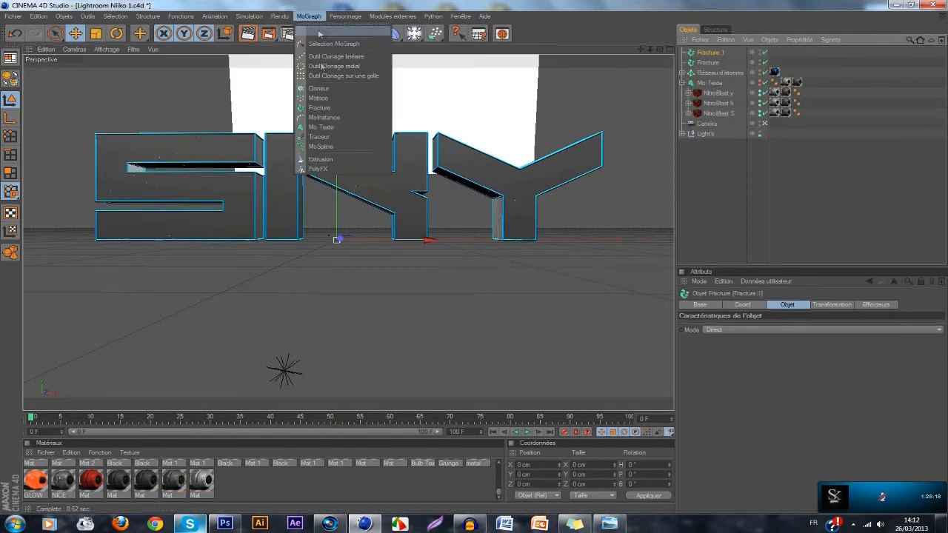
{"action": "left_click", "coordinate": [323, 108]}
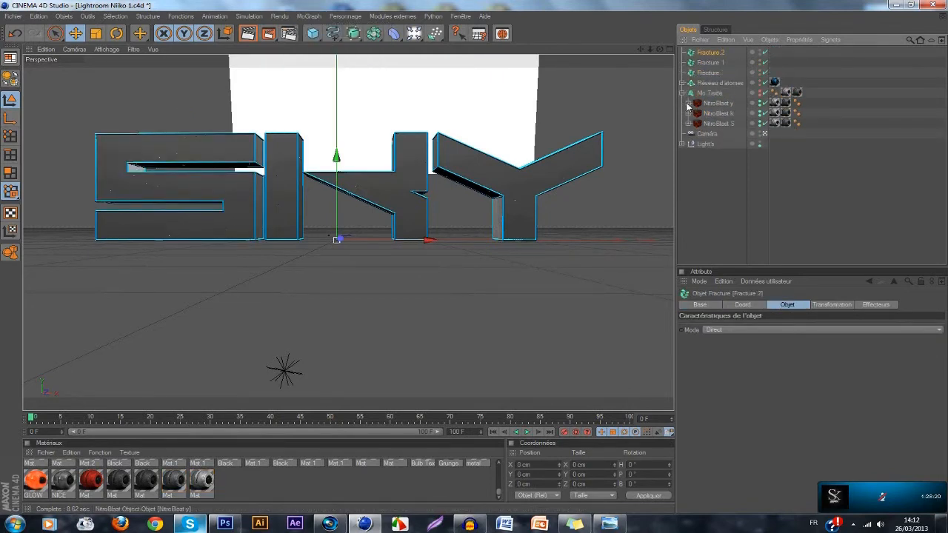
Move Piece 0 to Piece 79 of the letter y into the Fracture object and delete the emptied NitroBlast y group.
{"action": "left_click", "coordinate": [718, 103]}
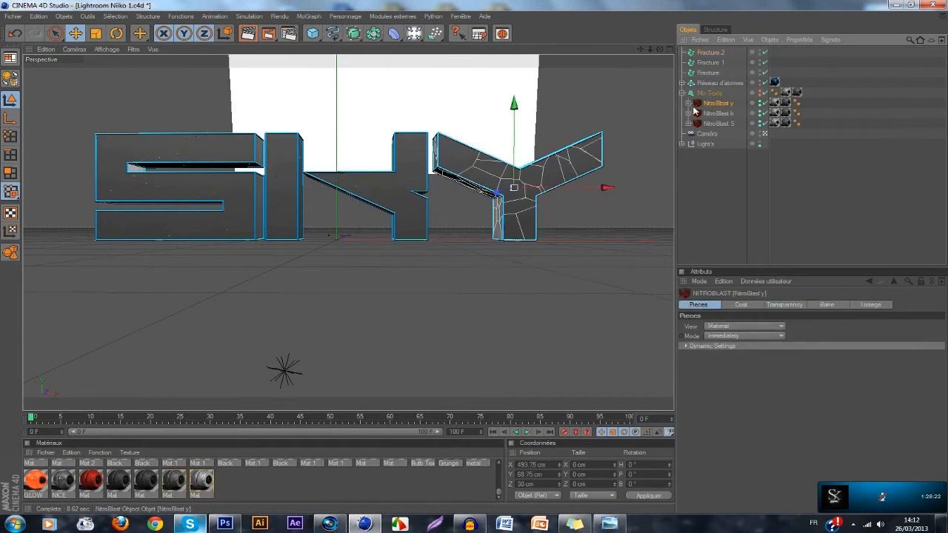
{"action": "left_click", "coordinate": [689, 104]}
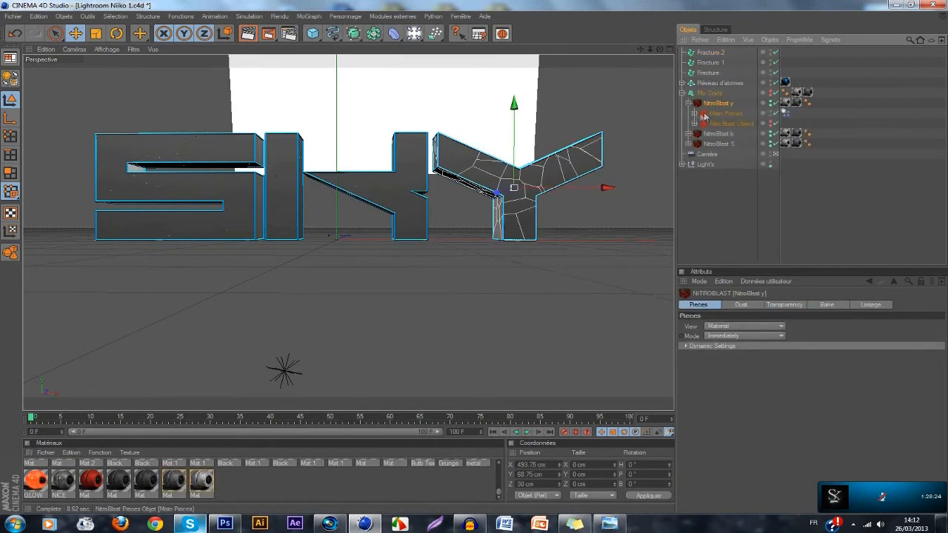
{"action": "left_click", "coordinate": [695, 114]}
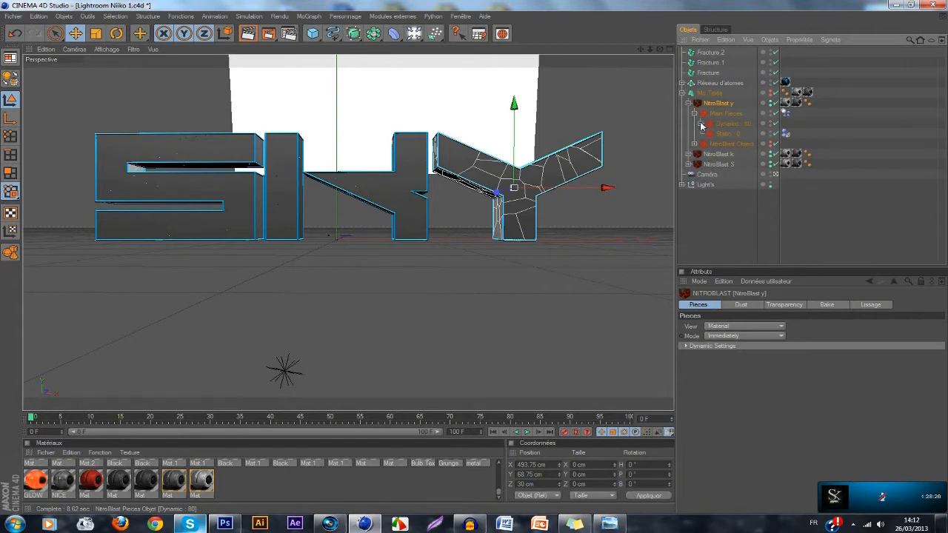
{"action": "left_click", "coordinate": [701, 125]}
{"action": "left_click", "coordinate": [732, 135]}
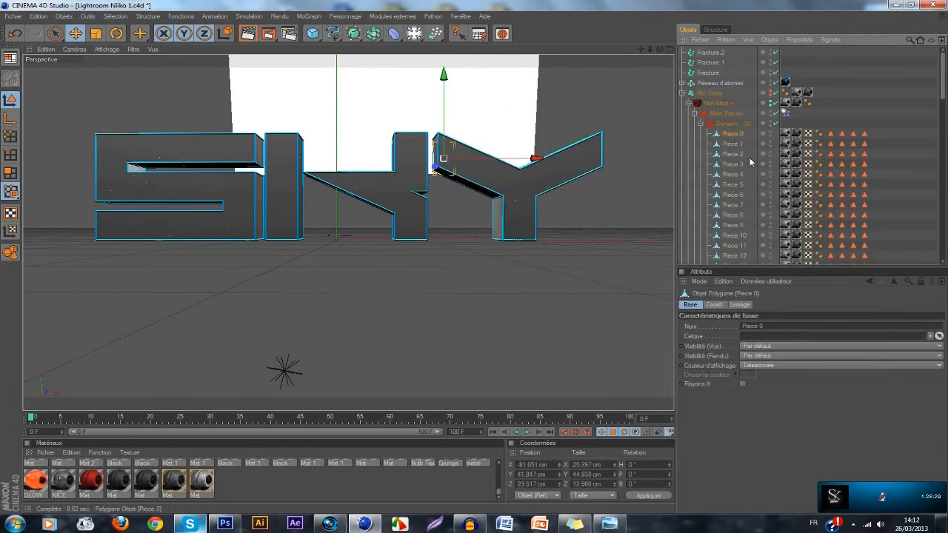
{"action": "scroll", "coordinate": [750, 165], "scroll_direction": "down", "scroll_amount": 10}
{"action": "scroll", "coordinate": [744, 194], "scroll_direction": "down", "scroll_amount": 8}
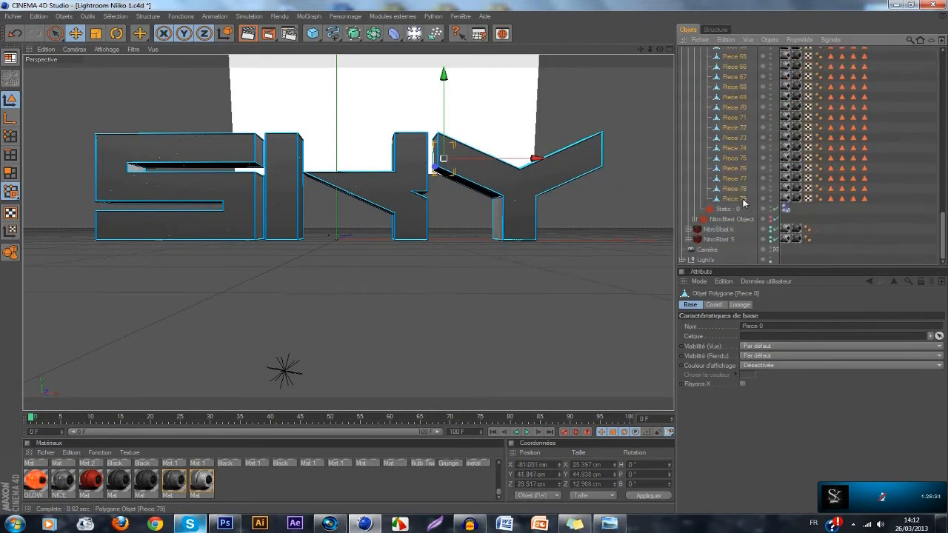
{"action": "left_click", "coordinate": [744, 200], "text": "shift"}
{"action": "scroll", "coordinate": [743, 197], "scroll_direction": "up", "scroll_amount": 18}
{"action": "left_click_drag", "start_coordinate": [746, 194], "coordinate": [709, 73]}
{"action": "left_click", "coordinate": [682, 73]}
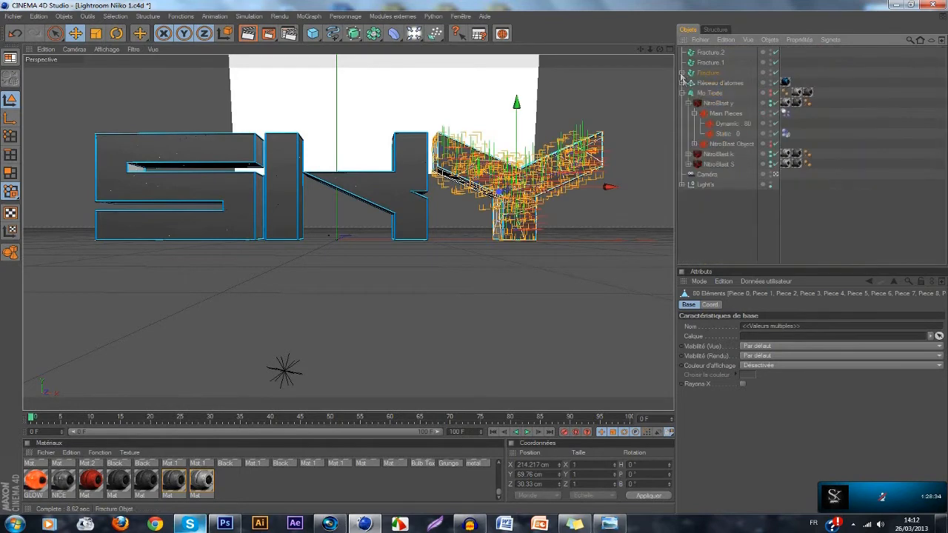
{"action": "left_click", "coordinate": [718, 103]}
{"action": "key", "text": "Delete"}
Move Piece 0 to Piece 79 of the letter k into Fracture.1 and delete the emptied NitroBlast k group.
{"action": "left_click", "coordinate": [718, 105]}
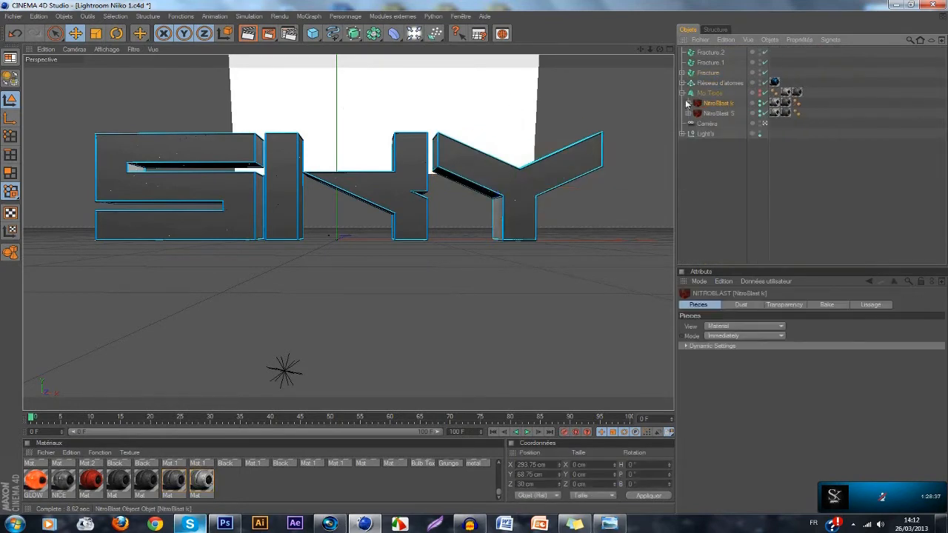
{"action": "left_click", "coordinate": [695, 115]}
{"action": "left_click", "coordinate": [694, 113]}
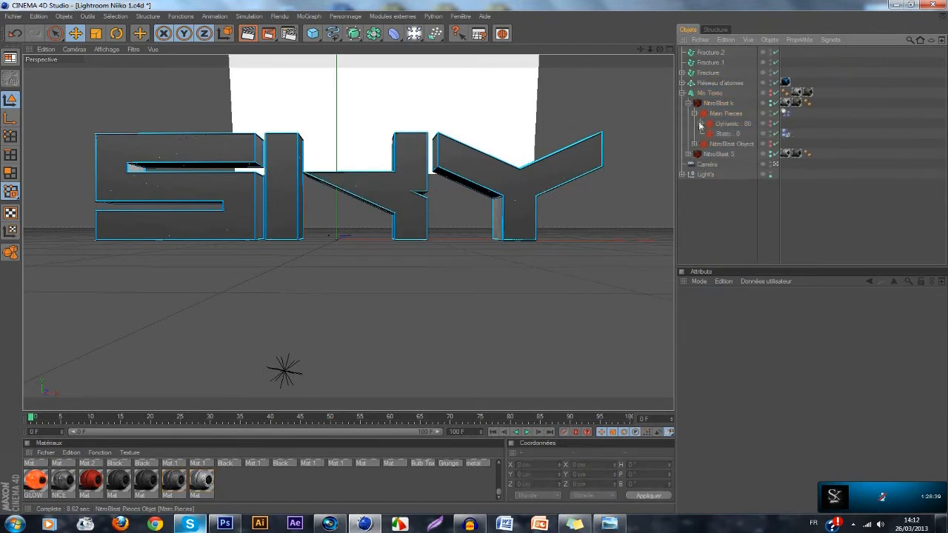
{"action": "left_click", "coordinate": [701, 124]}
{"action": "left_click", "coordinate": [723, 136]}
{"action": "scroll", "coordinate": [724, 139], "scroll_direction": "down", "scroll_amount": 10}
{"action": "scroll", "coordinate": [734, 163], "scroll_direction": "down", "scroll_amount": 5}
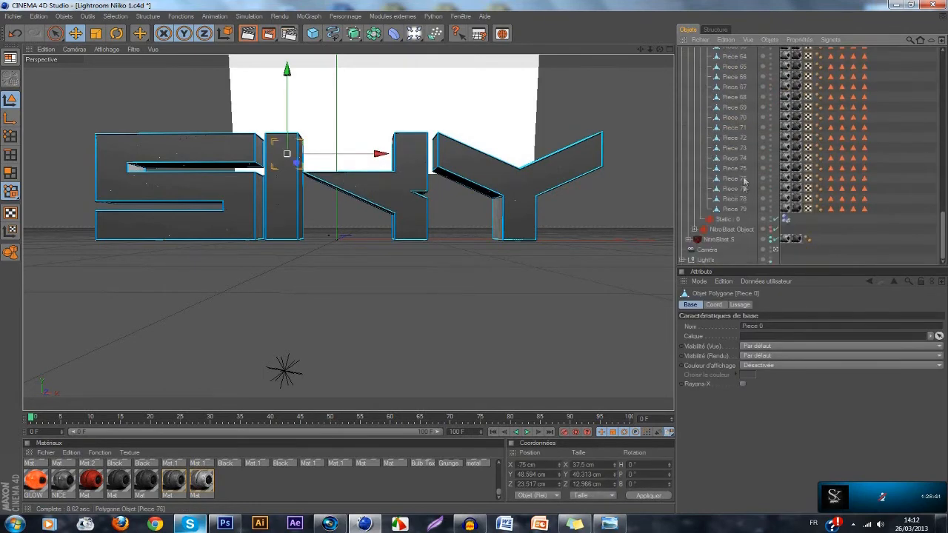
{"action": "left_click", "coordinate": [735, 210], "text": "shift"}
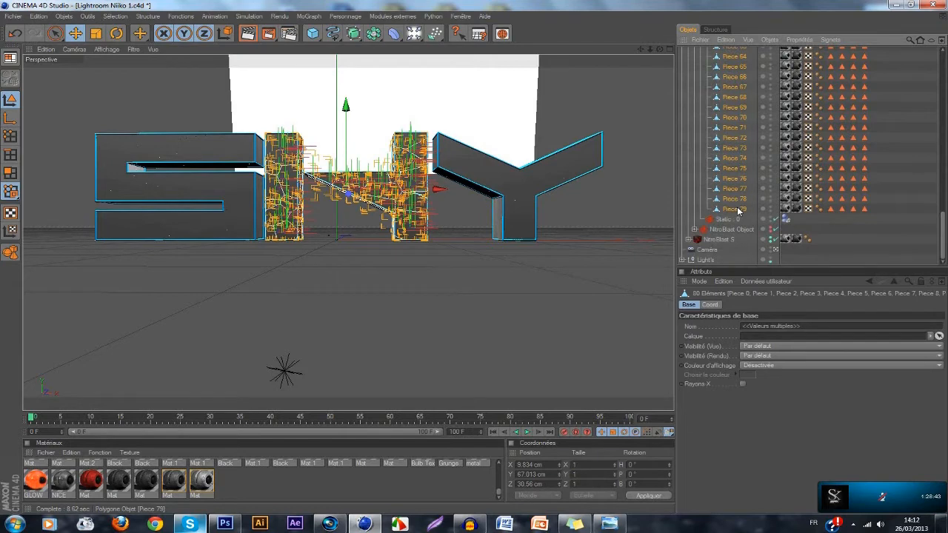
{"action": "scroll", "coordinate": [744, 185], "scroll_direction": "up", "scroll_amount": 15}
{"action": "left_click_drag", "start_coordinate": [739, 144], "coordinate": [709, 63]}
{"action": "left_click", "coordinate": [682, 63]}
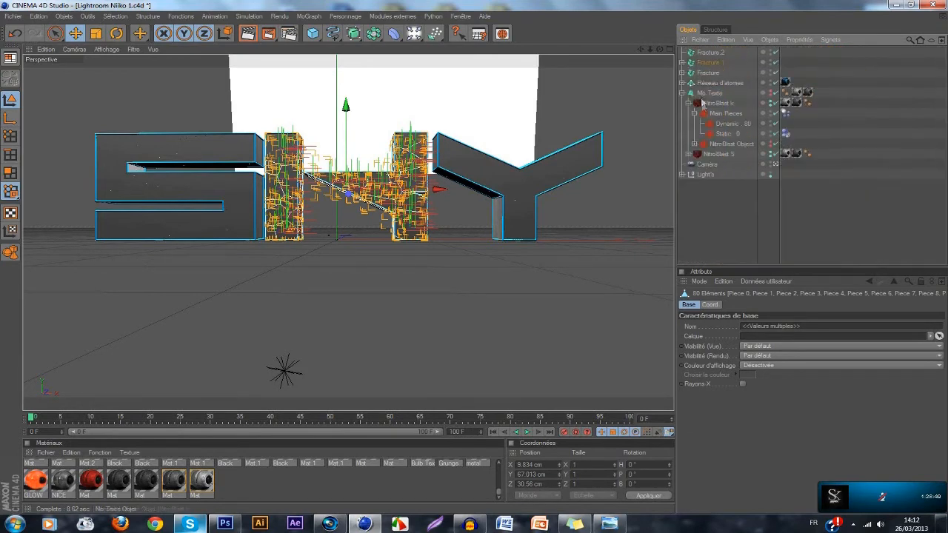
{"action": "left_click", "coordinate": [702, 104]}
{"action": "key", "text": "Delete"}
Move Piece 0 to Piece 79 of the letter S into Fracture.2 and delete the original Sky text object.
{"action": "left_click", "coordinate": [703, 103]}
{"action": "left_click", "coordinate": [689, 104]}
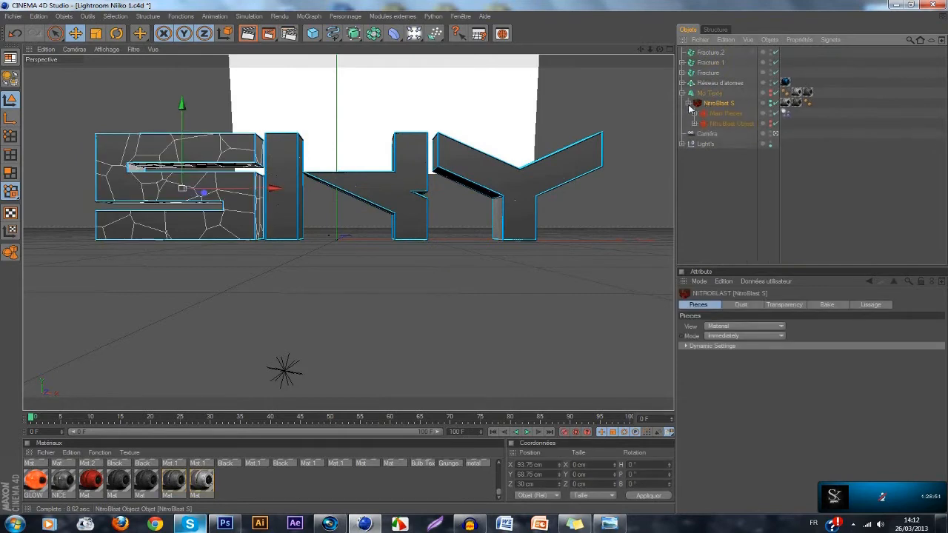
{"action": "left_click", "coordinate": [694, 113]}
{"action": "left_click", "coordinate": [723, 134]}
{"action": "scroll", "coordinate": [722, 185], "scroll_direction": "down", "scroll_amount": 15}
{"action": "left_click", "coordinate": [720, 220], "text": "shift"}
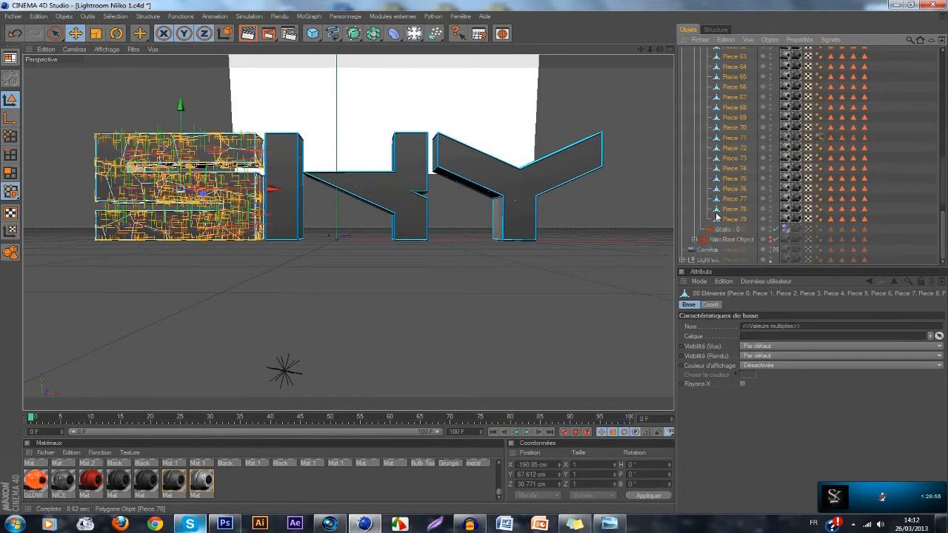
{"action": "scroll", "coordinate": [720, 185], "scroll_direction": "up", "scroll_amount": 15}
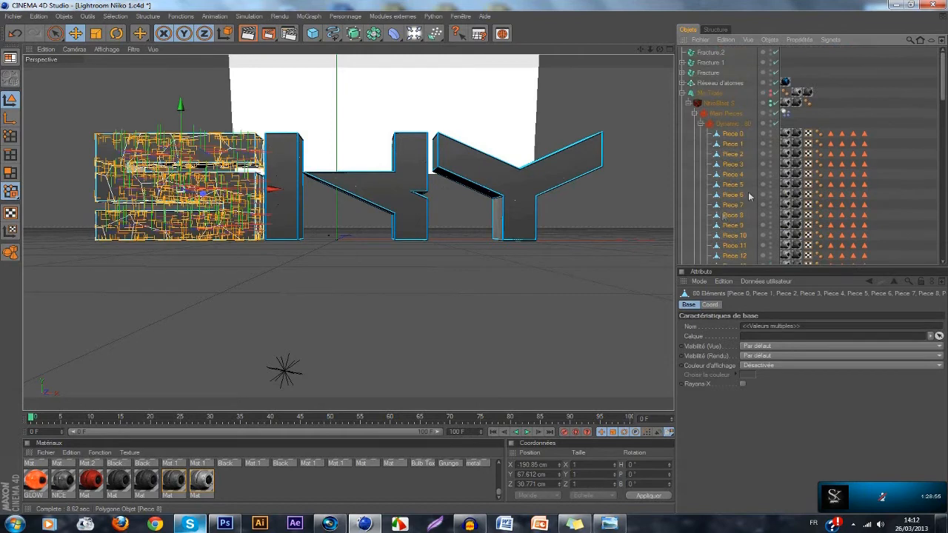
{"action": "left_click", "coordinate": [732, 134]}
{"action": "scroll", "coordinate": [732, 146], "scroll_direction": "down", "scroll_amount": 15}
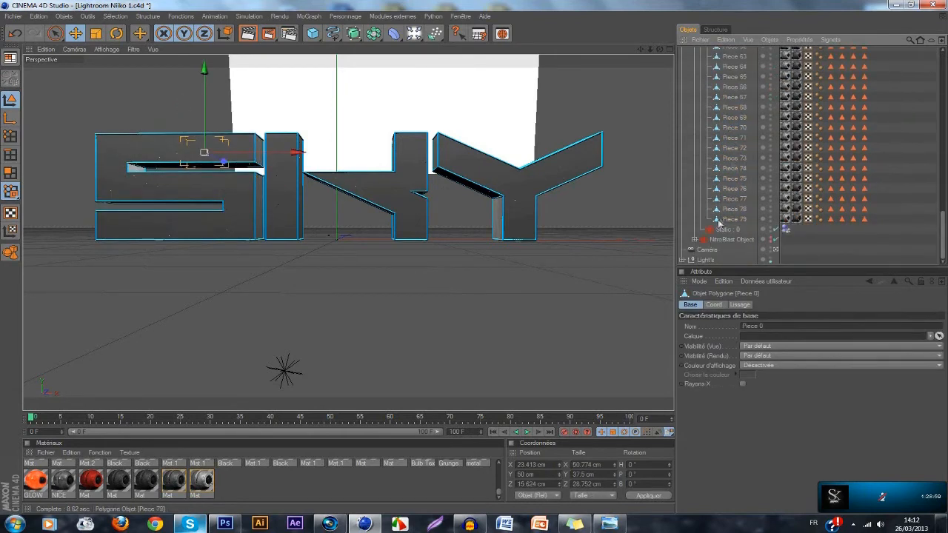
{"action": "left_click", "coordinate": [722, 221], "text": "shift"}
{"action": "scroll", "coordinate": [722, 185], "scroll_direction": "up", "scroll_amount": 15}
{"action": "left_click_drag", "start_coordinate": [730, 74], "coordinate": [721, 53]}
{"action": "left_click", "coordinate": [686, 59]}
{"action": "left_click", "coordinate": [683, 53]}
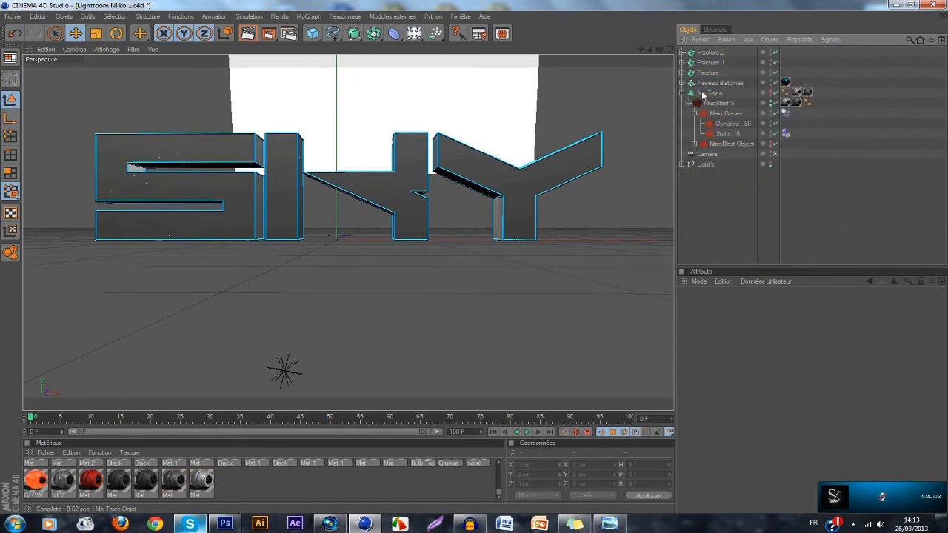
{"action": "left_click", "coordinate": [709, 95]}
{"action": "key", "text": "Delete"}
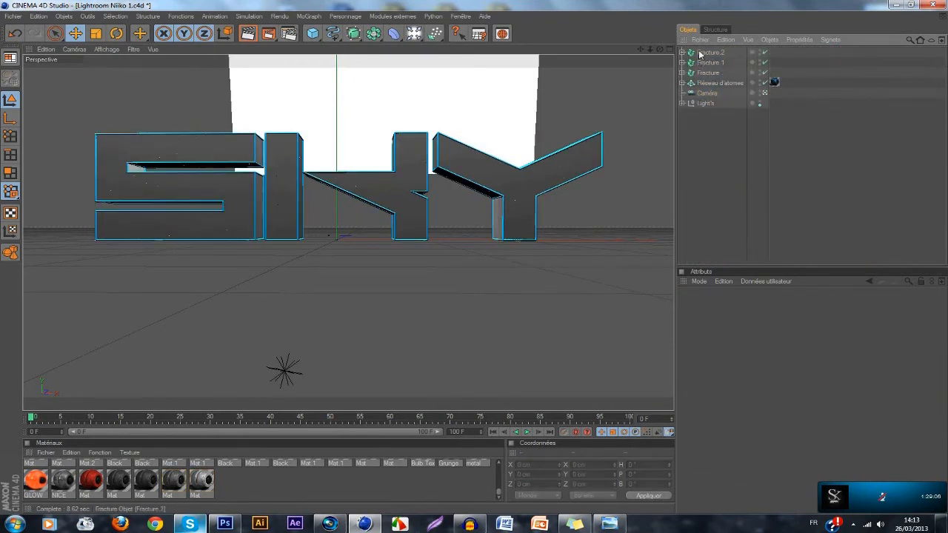
Apply a MoGraph Random effector to all three Fracture objects together.
{"action": "left_click", "coordinate": [702, 53]}
{"action": "left_click", "coordinate": [710, 62], "text": "ctrl"}
{"action": "left_click", "coordinate": [707, 73], "text": "ctrl"}
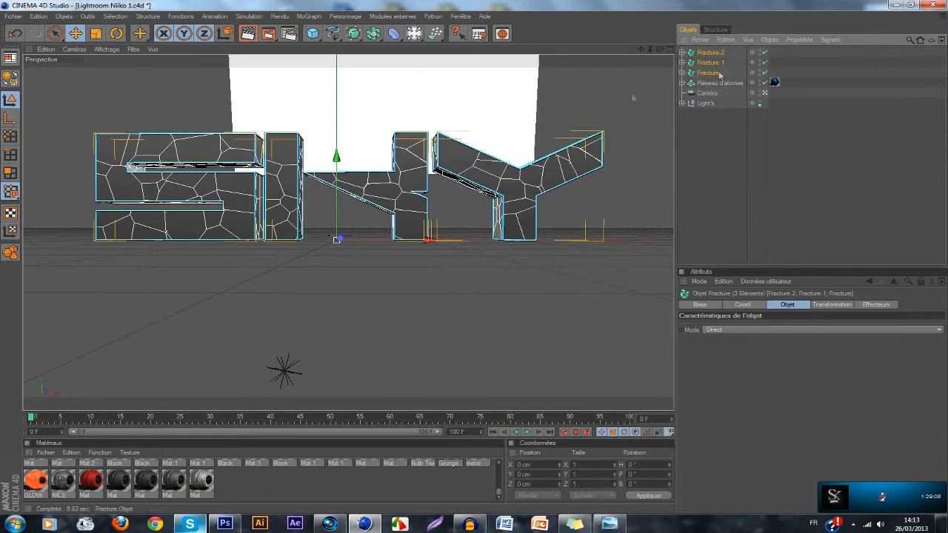
{"action": "left_click", "coordinate": [315, 16]}
{"action": "mouse_move", "coordinate": [341, 30]}
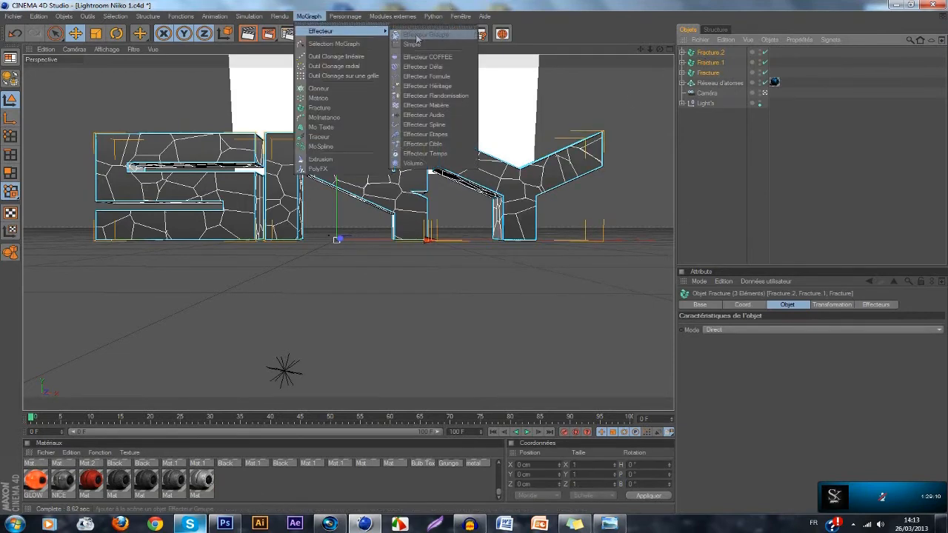
{"action": "left_click", "coordinate": [454, 94]}
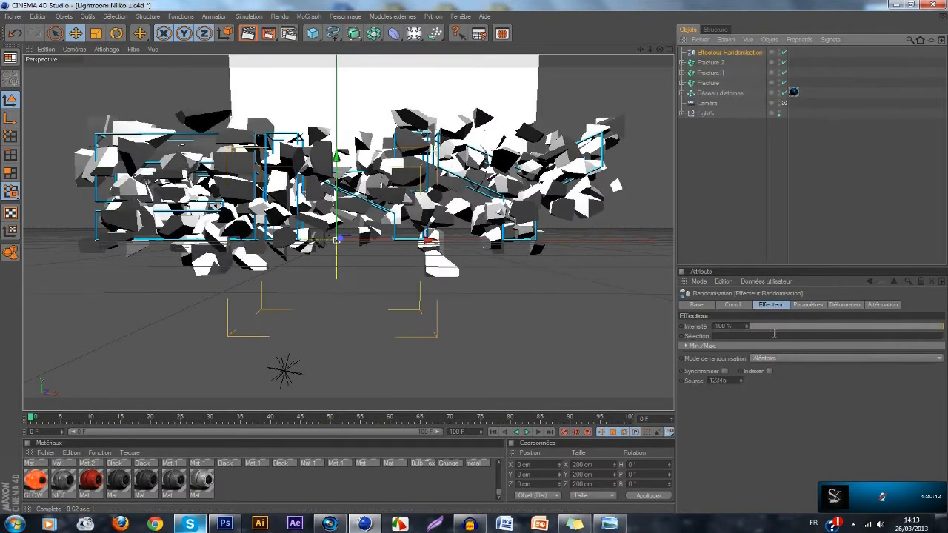
Lower the Random effector's intensity until the letter fragments sit almost back in place, and clear the selection.
{"action": "left_click", "coordinate": [775, 327]}
{"action": "mouse_move", "coordinate": [775, 326]}
{"action": "left_mouse_down"}
{"action": "mouse_move", "coordinate": [750, 326]}
{"action": "mouse_move", "coordinate": [946, 326]}
{"action": "mouse_move", "coordinate": [760, 335]}
{"action": "left_mouse_up"}
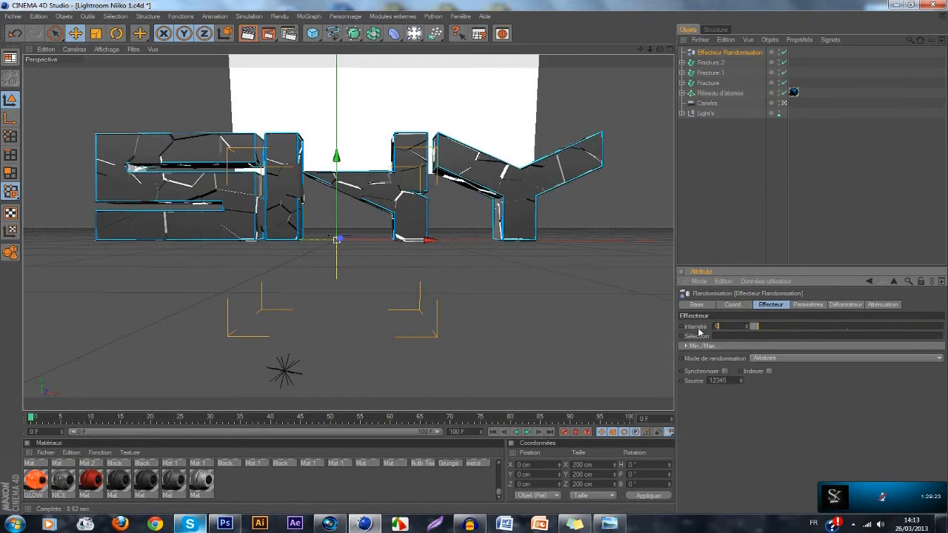
{"action": "left_click", "coordinate": [719, 198]}
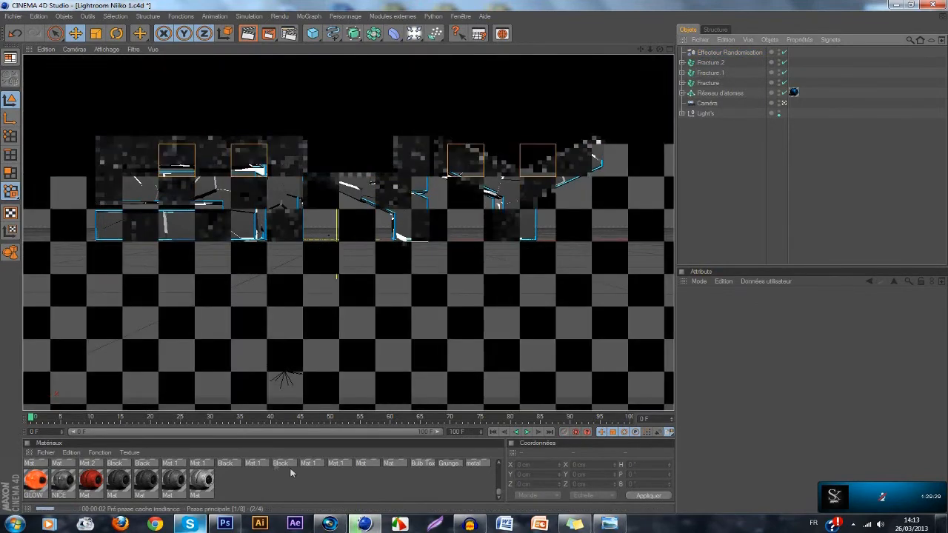
Examine the Fin Darth reference banner in the Windows photo viewer and return to the CINEMA 4D scene, ending the preview render.
{"action": "left_click", "coordinate": [609, 524]}
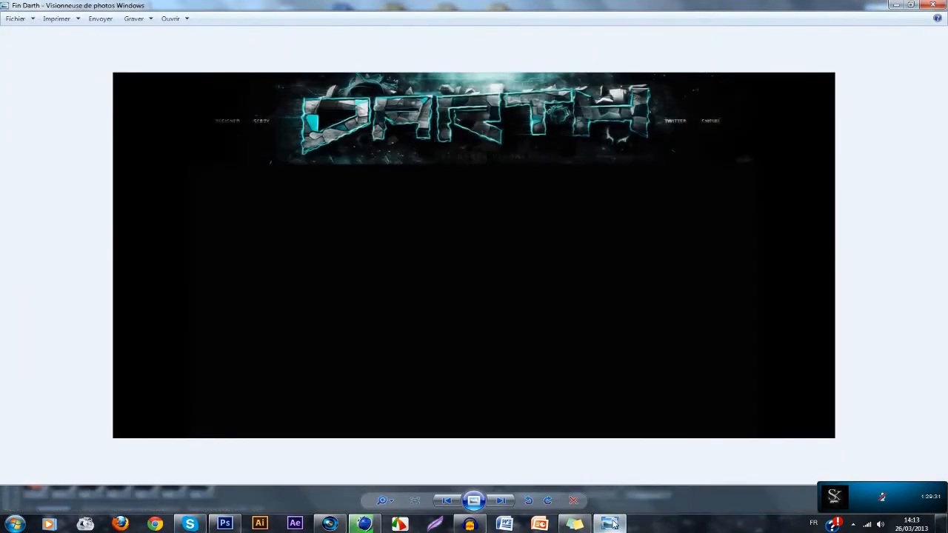
{"action": "left_click", "coordinate": [610, 524]}
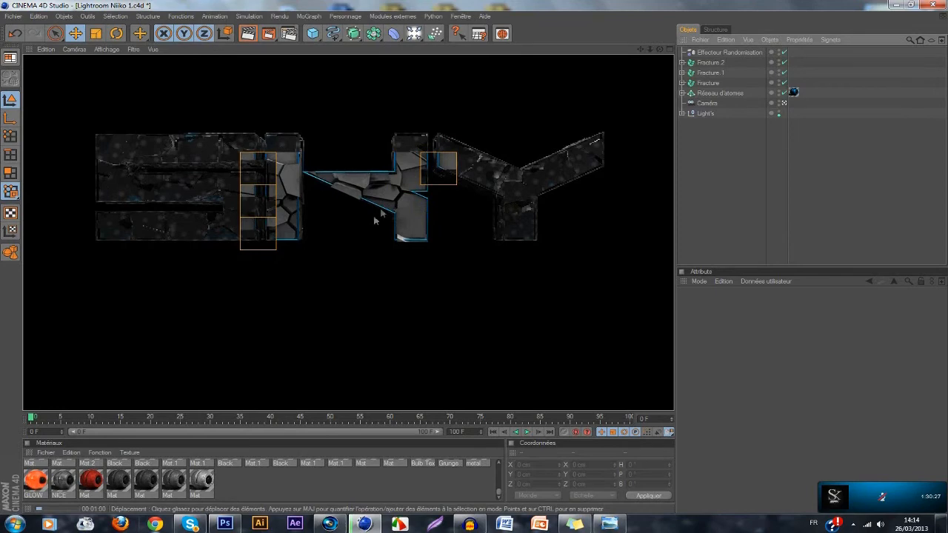
{"action": "left_click", "coordinate": [451, 174]}
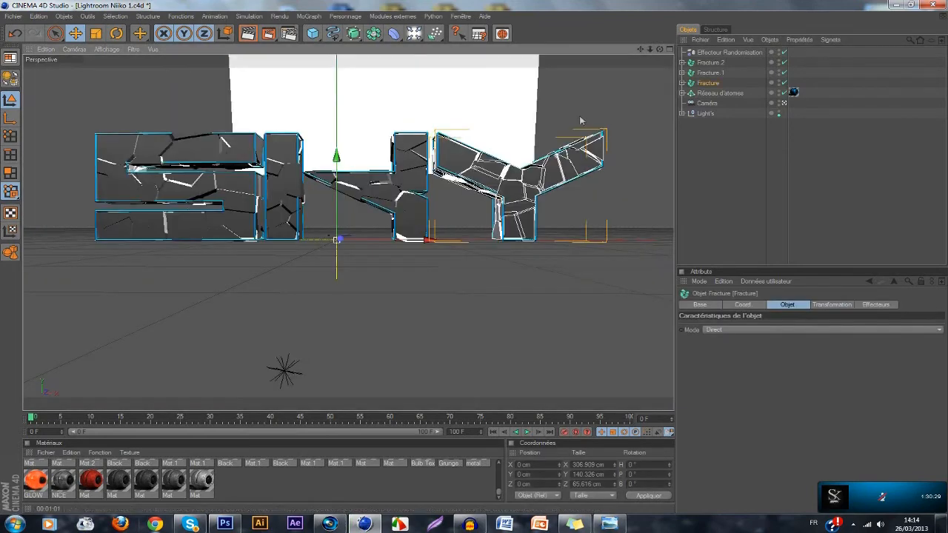
Duplicate the three Fracture objects Fracture, Fracture.1 and Fracture.2 together.
{"action": "left_click", "coordinate": [710, 63]}
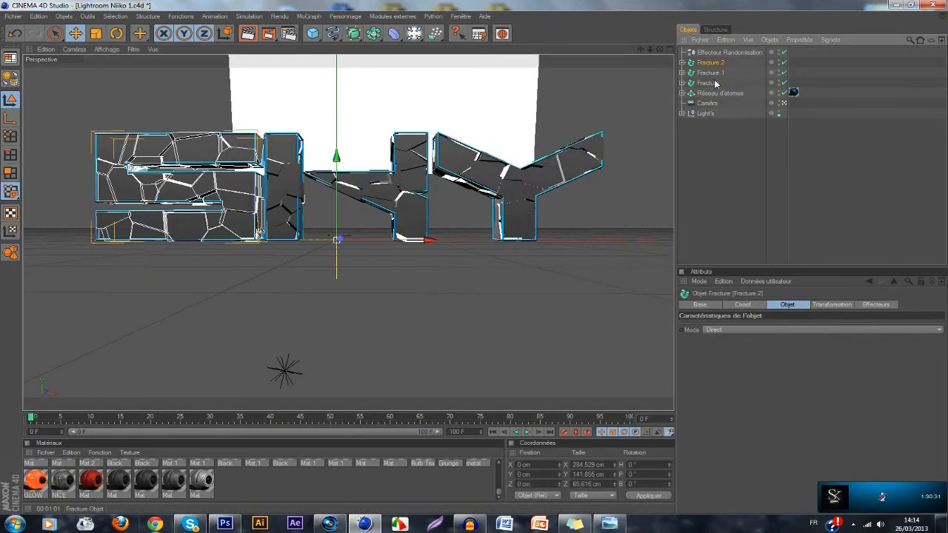
{"action": "left_click", "coordinate": [715, 84], "text": "shift"}
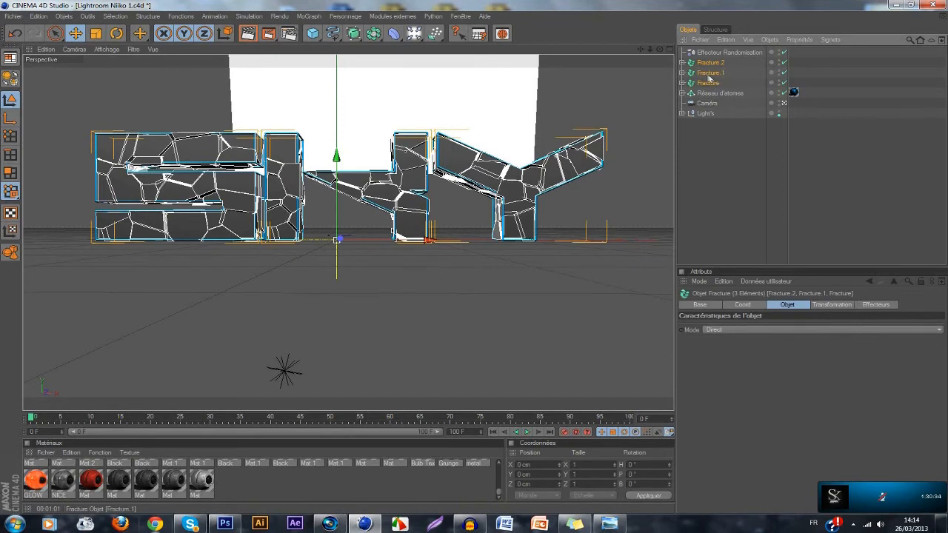
{"action": "key", "text": "ctrl+c"}
{"action": "key", "text": "ctrl+v"}
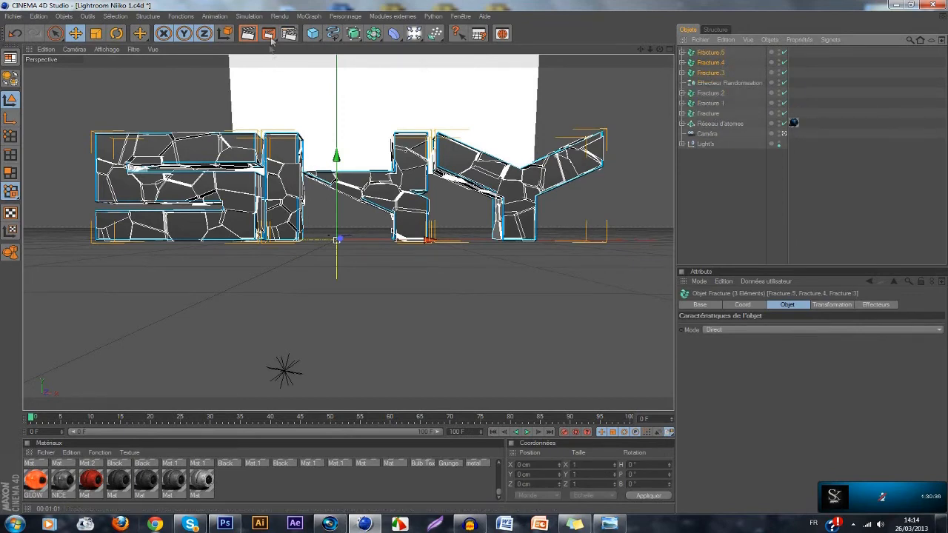
Apply a second MoGraph Random effector at its default intensity to the three duplicated Fracture objects.
{"action": "left_click", "coordinate": [309, 15]}
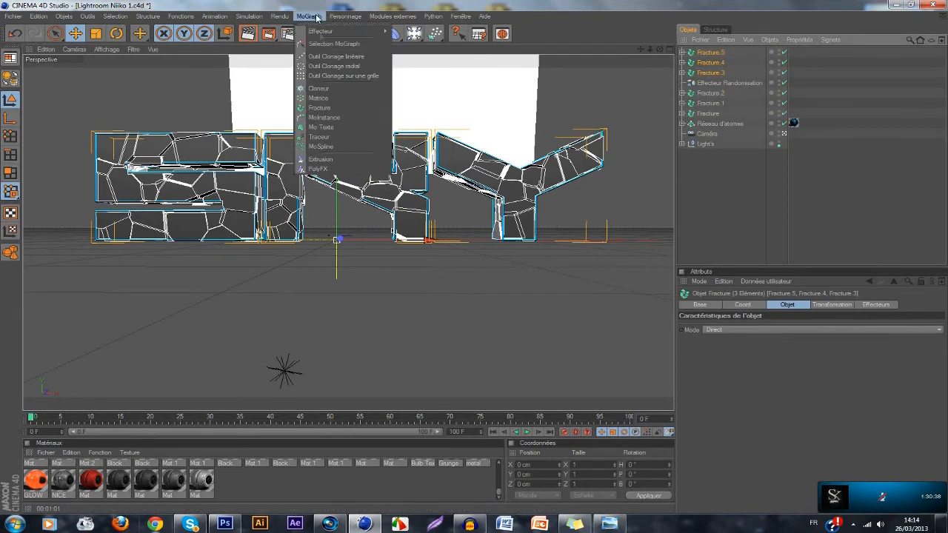
{"action": "mouse_move", "coordinate": [341, 31]}
{"action": "left_click", "coordinate": [436, 96]}
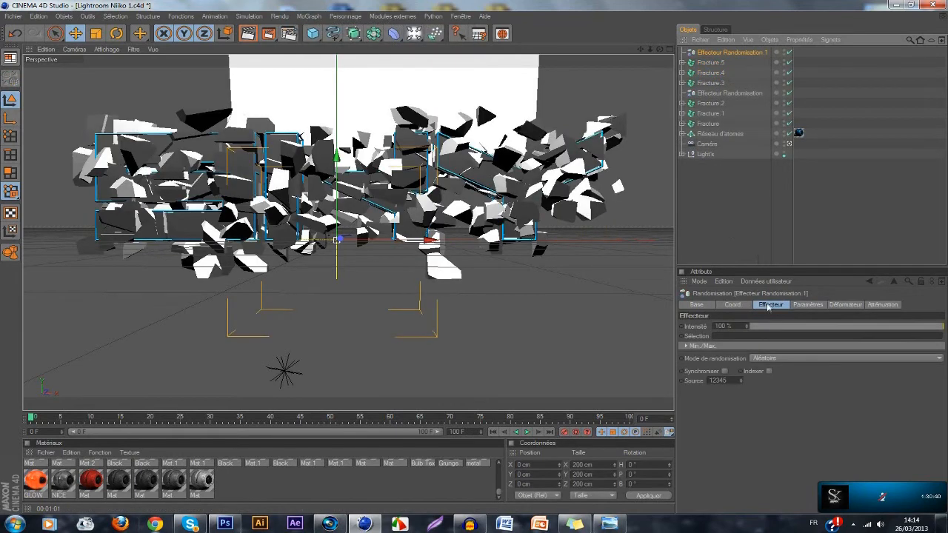
Group the second Random effector with Fracture.3, Fracture.4 and Fracture.5 under a null object.
{"action": "left_click", "coordinate": [711, 73], "text": "shift"}
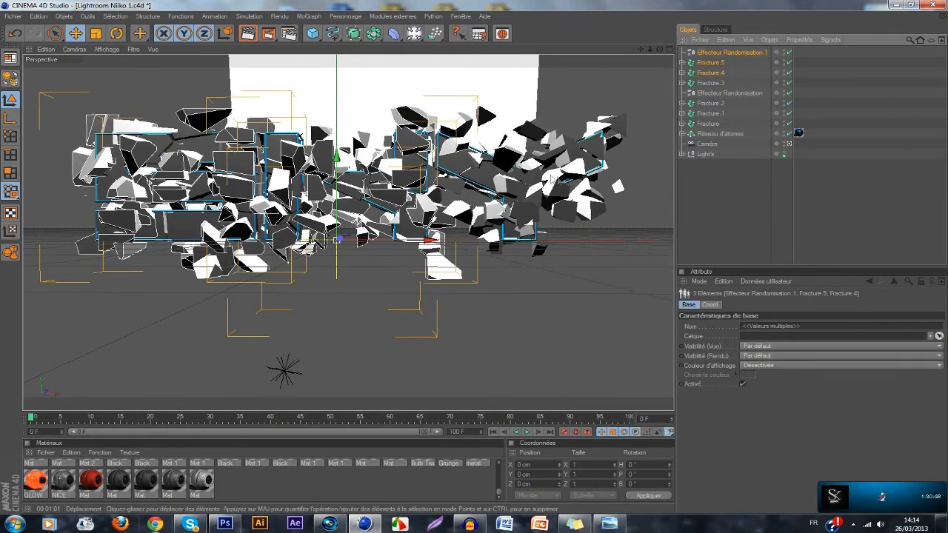
{"action": "left_click", "coordinate": [724, 85]}
{"action": "left_click", "coordinate": [716, 76], "text": "ctrl"}
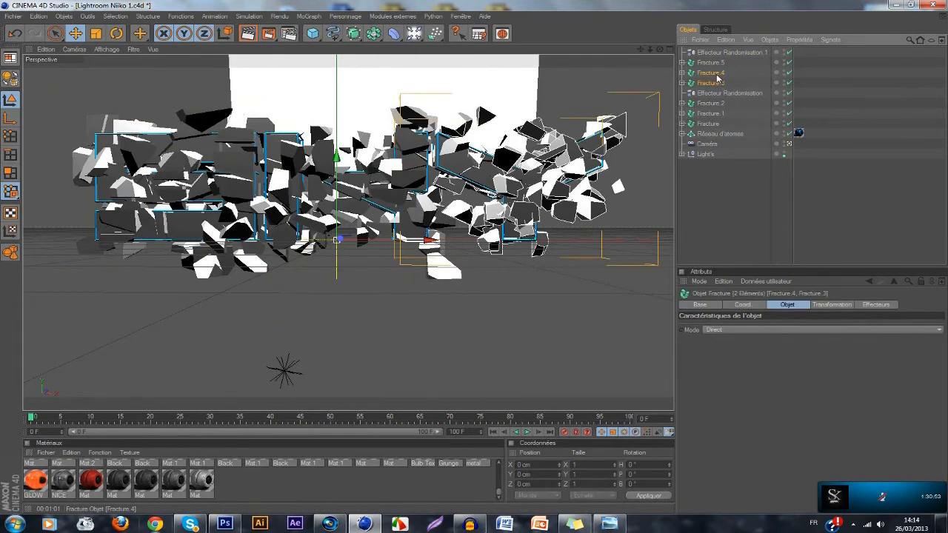
{"action": "left_click", "coordinate": [715, 66], "text": "ctrl"}
{"action": "left_click", "coordinate": [715, 55], "text": "ctrl"}
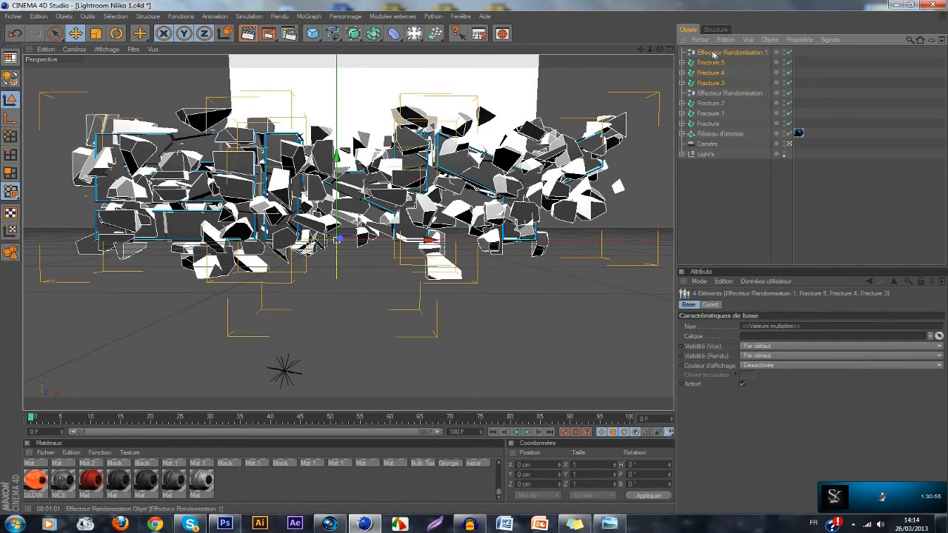
{"action": "key", "text": "alt+g"}
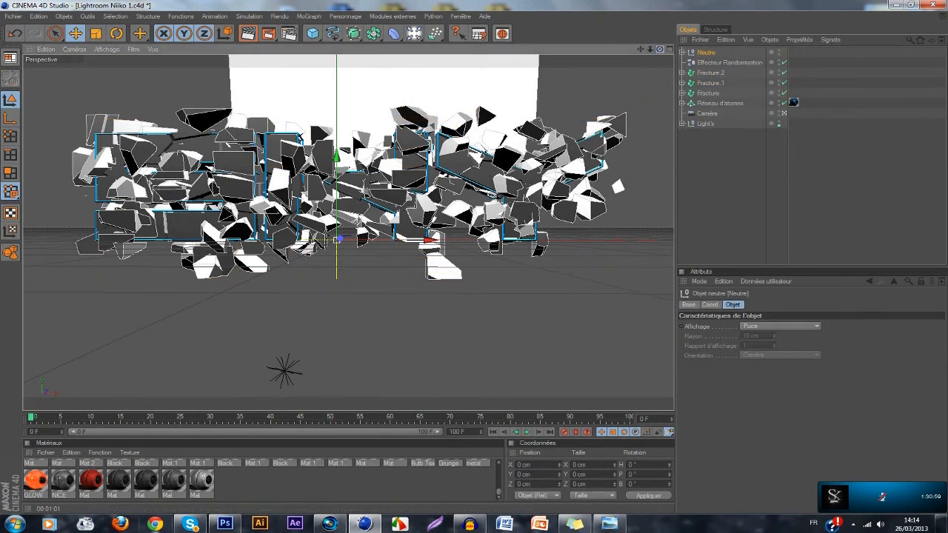
{"action": "left_click_drag", "start_coordinate": [660, 51], "coordinate": [650, 45]}
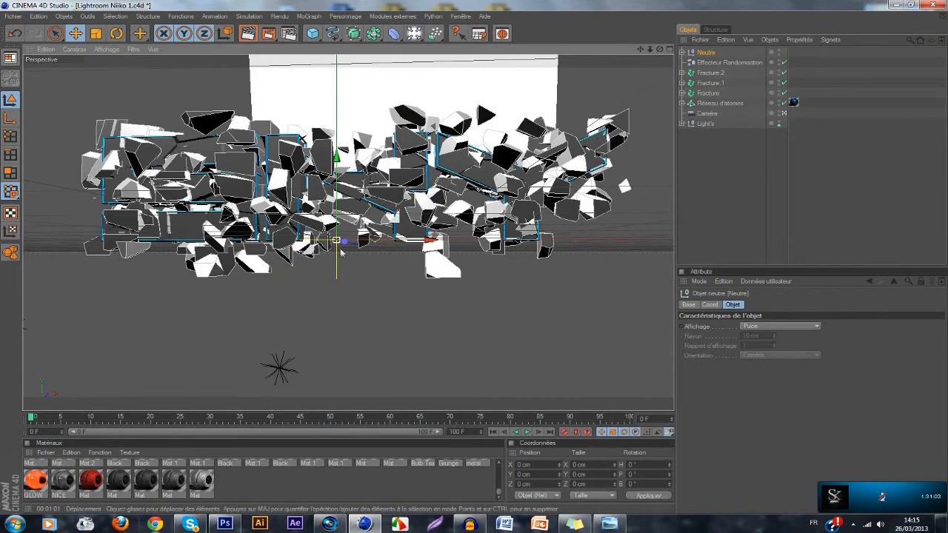
{"action": "left_click_drag", "start_coordinate": [345, 242], "coordinate": [457, 243]}
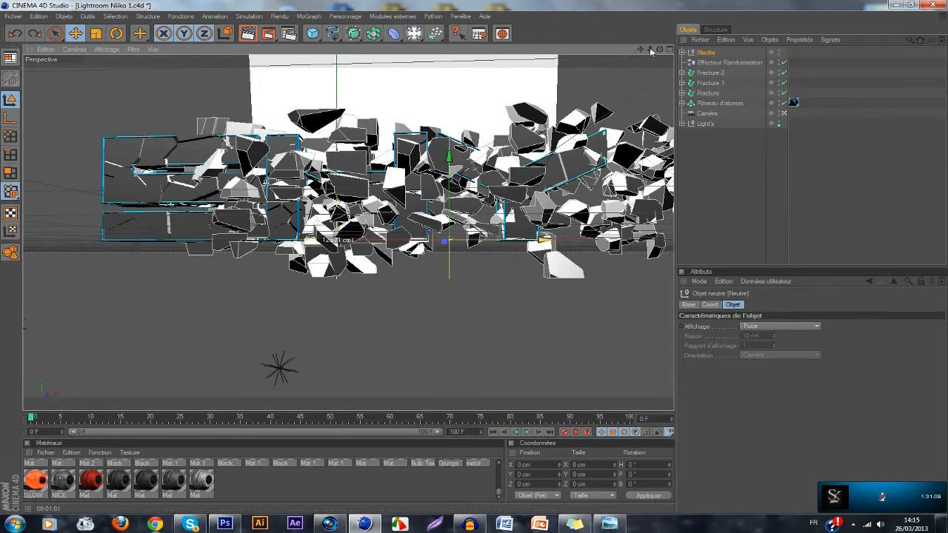
{"action": "key", "text": "ctrl+z"}
Move the null group with the scattered fragments back along Z to about 29 cm, behind the blue-outlined letters.
{"action": "left_click_drag", "start_coordinate": [660, 48], "coordinate": [658, 70]}
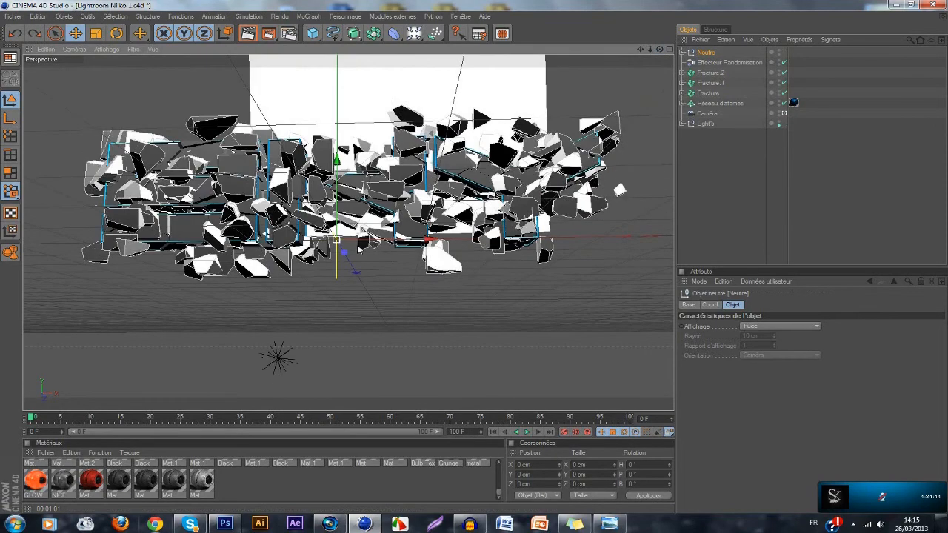
{"action": "left_click_drag", "start_coordinate": [344, 252], "coordinate": [349, 264]}
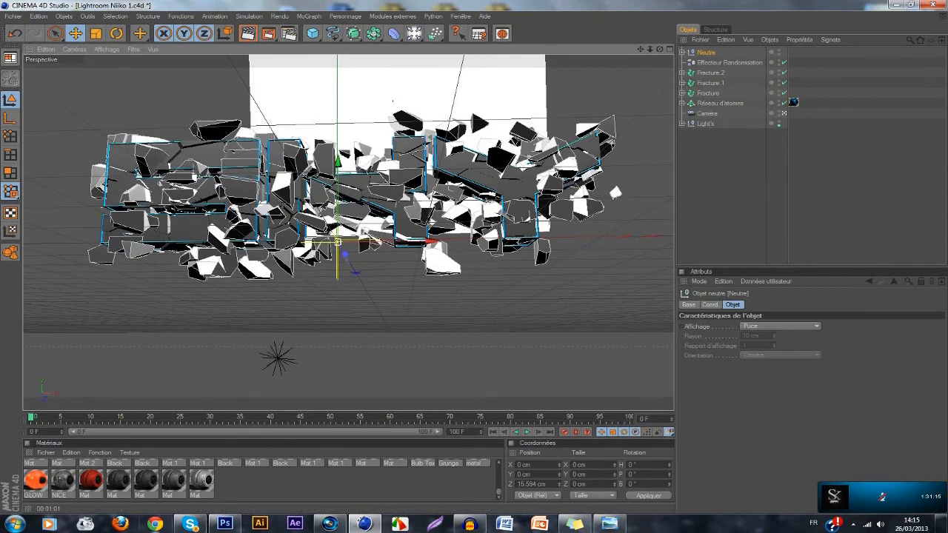
{"action": "left_click_drag", "start_coordinate": [343, 259], "coordinate": [347, 259]}
{"action": "left_click_drag", "start_coordinate": [660, 49], "coordinate": [636, 69]}
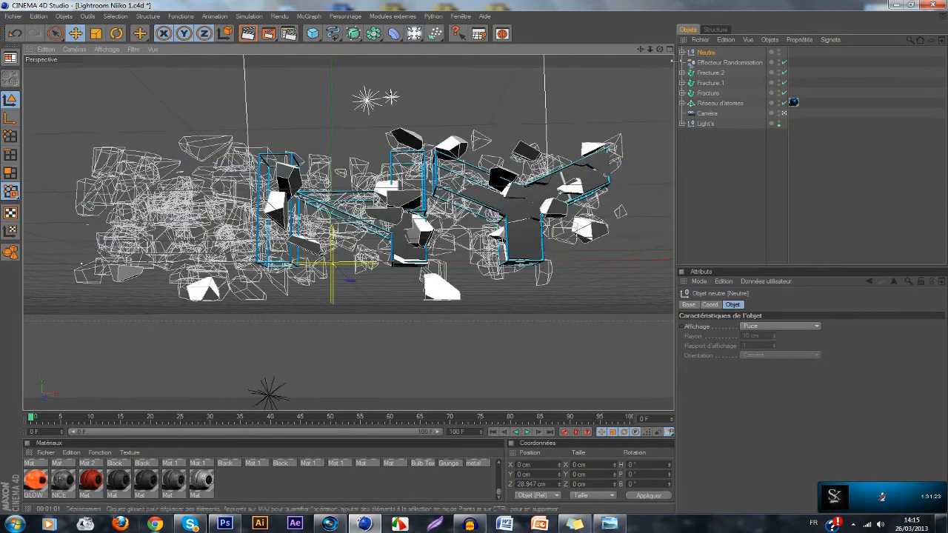
{"action": "left_click", "coordinate": [713, 87]}
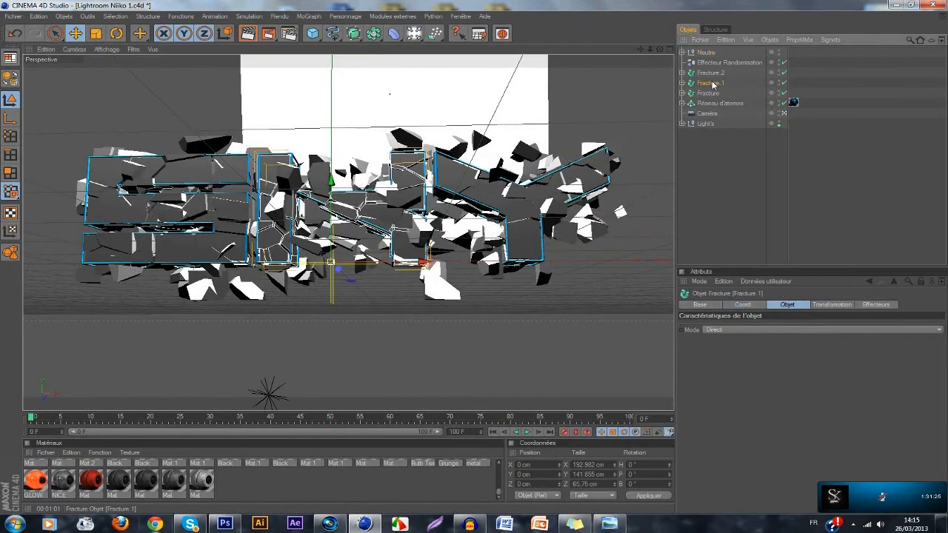
{"action": "left_click", "coordinate": [714, 74]}
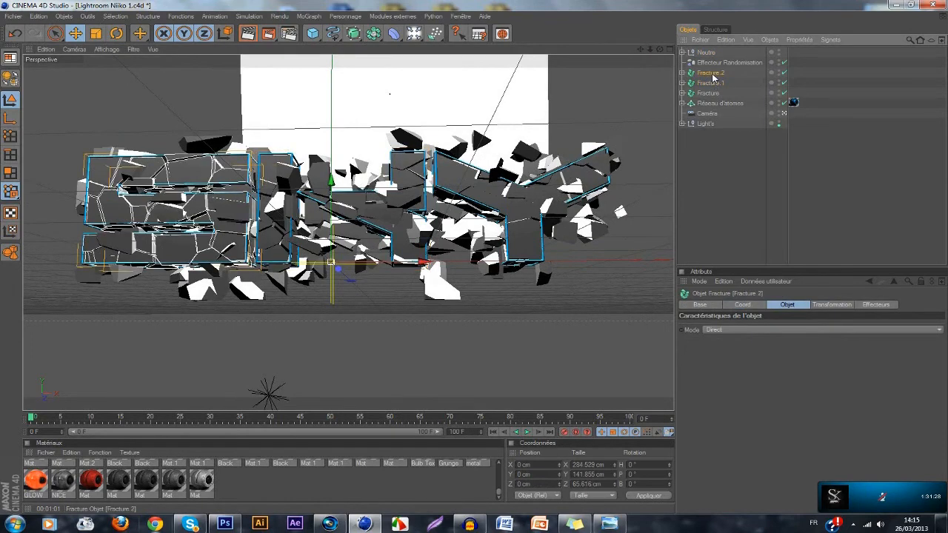
{"action": "left_click_drag", "start_coordinate": [498, 493], "coordinate": [499, 494]}
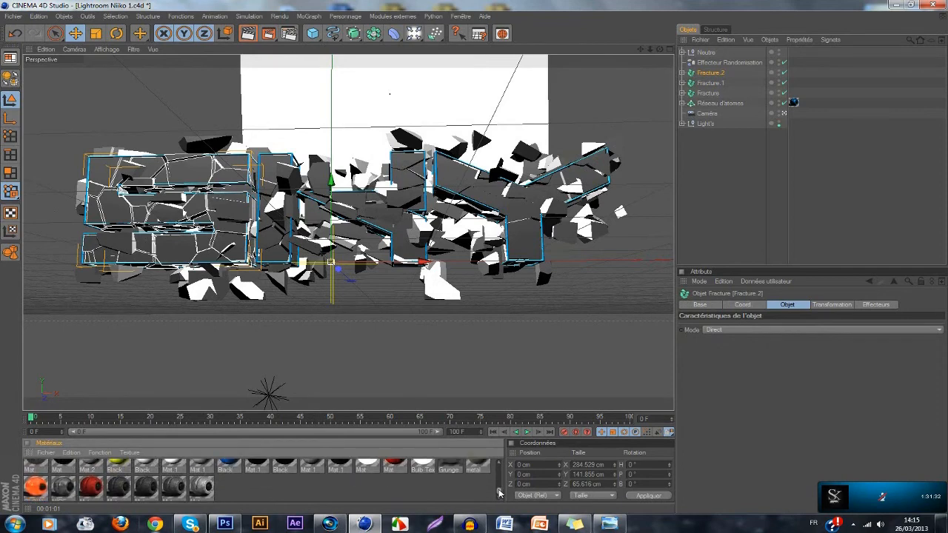
{"action": "left_click_drag", "start_coordinate": [206, 486], "coordinate": [94, 176]}
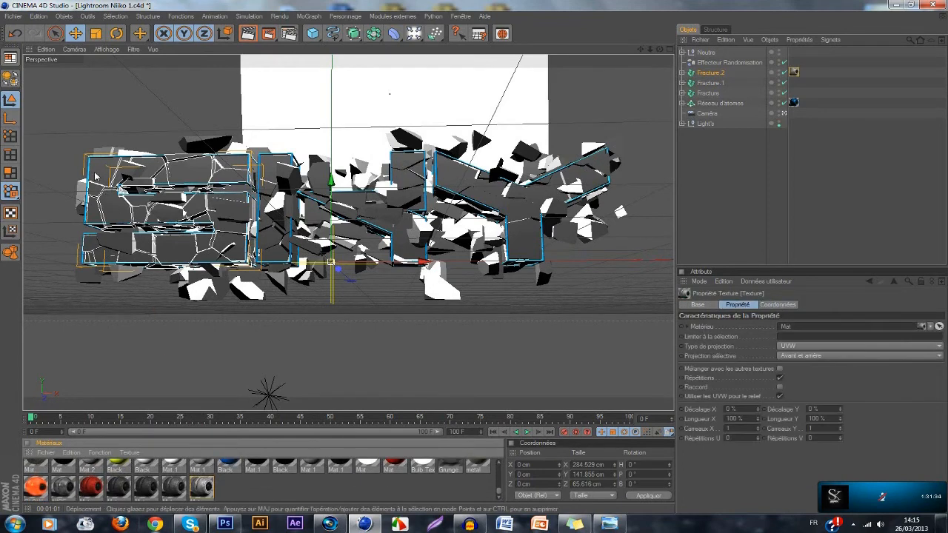
{"action": "left_click", "coordinate": [796, 72]}
{"action": "key", "text": "Delete"}
Expand Fracture.2 and examine Piece 0 to Piece 10 to locate their fragments within the letter S.
{"action": "left_click", "coordinate": [682, 73]}
{"action": "left_click", "coordinate": [714, 83]}
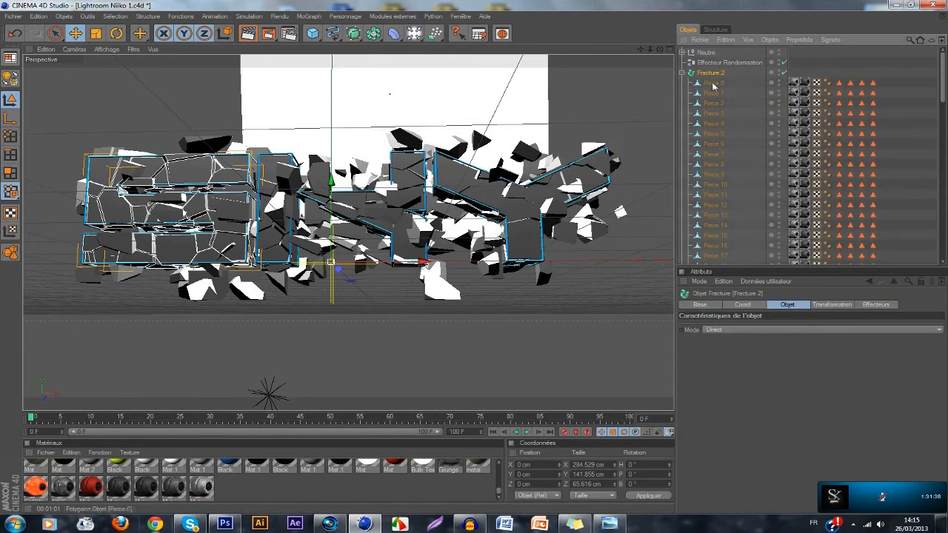
{"action": "left_click", "coordinate": [719, 93]}
{"action": "left_click", "coordinate": [716, 103]}
{"action": "left_click", "coordinate": [719, 114]}
{"action": "left_click", "coordinate": [718, 123]}
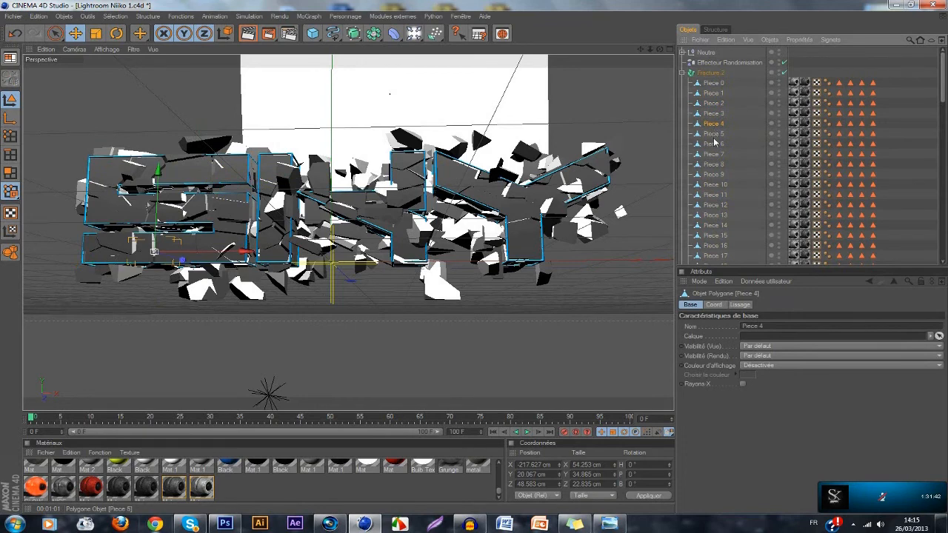
{"action": "left_click", "coordinate": [716, 144]}
{"action": "left_click", "coordinate": [717, 153]}
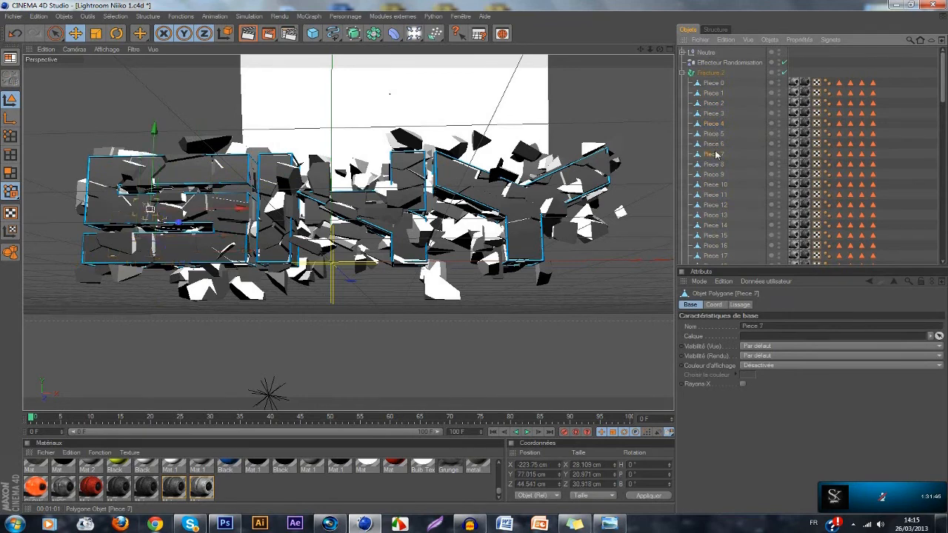
{"action": "left_click", "coordinate": [716, 164]}
{"action": "left_click", "coordinate": [716, 175]}
{"action": "left_click", "coordinate": [716, 185]}
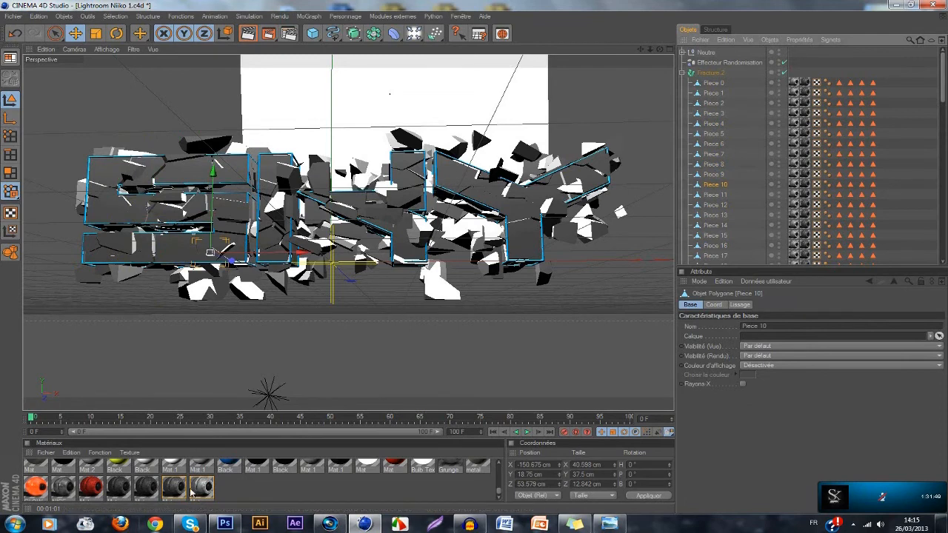
{"action": "left_click_drag", "start_coordinate": [721, 187], "coordinate": [718, 189]}
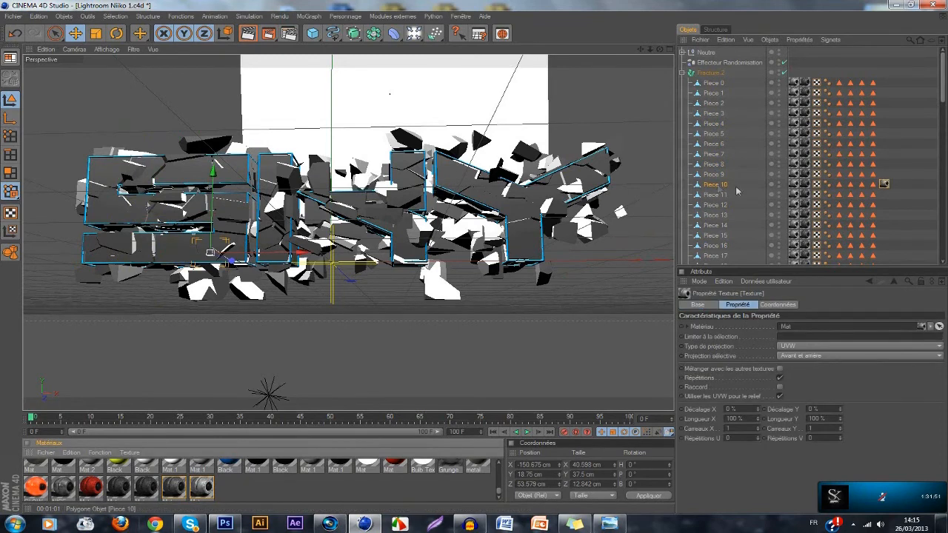
{"action": "left_click", "coordinate": [885, 185]}
{"action": "key", "text": "Delete"}
Examine further pieces of Fracture.2, from Piece 12 to Piece 71, to locate their fragments within the letter S.
{"action": "left_click", "coordinate": [715, 206]}
{"action": "left_click", "coordinate": [715, 217]}
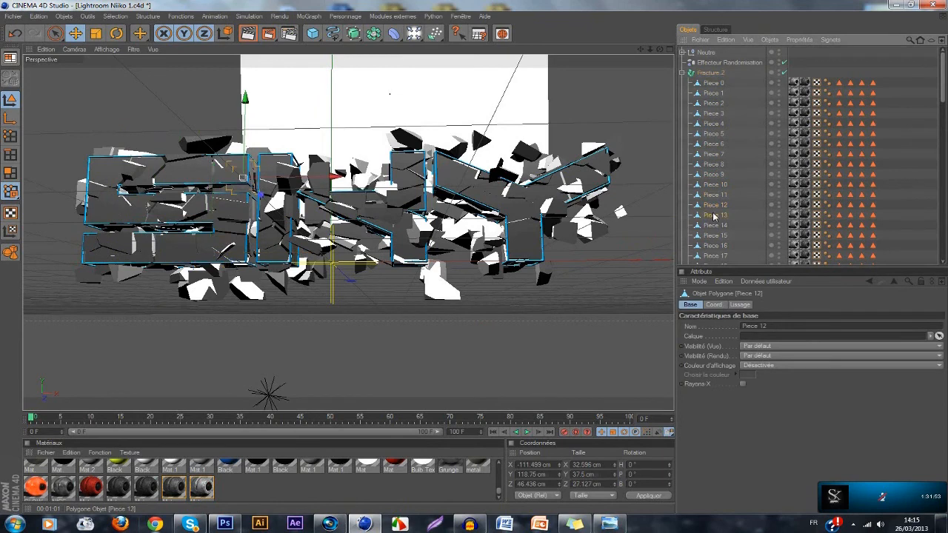
{"action": "scroll", "coordinate": [715, 215], "scroll_direction": "down", "scroll_amount": 12}
{"action": "left_click", "coordinate": [715, 216]}
{"action": "scroll", "coordinate": [715, 216], "scroll_direction": "down", "scroll_amount": 2}
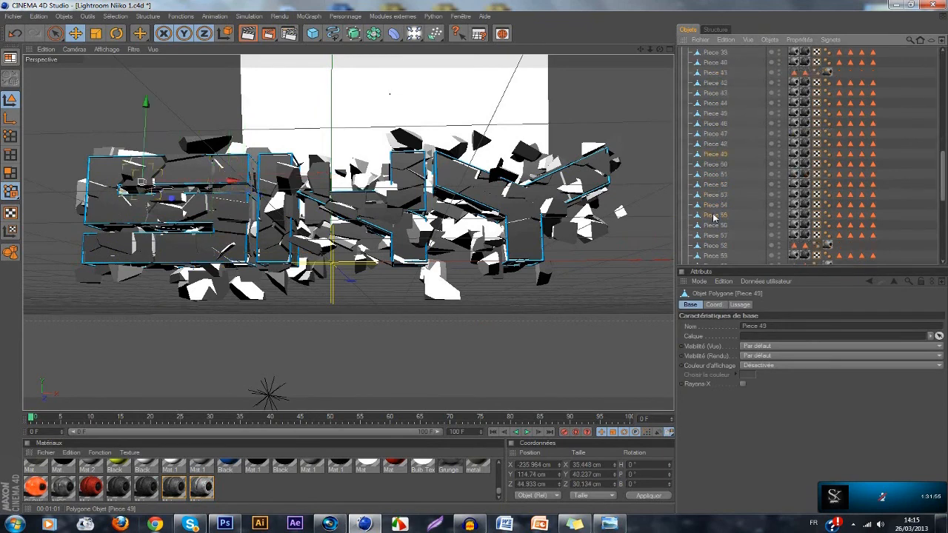
{"action": "left_click", "coordinate": [715, 226]}
{"action": "scroll", "coordinate": [715, 225], "scroll_direction": "down", "scroll_amount": 2}
{"action": "left_click", "coordinate": [714, 176]}
{"action": "left_click", "coordinate": [713, 183]}
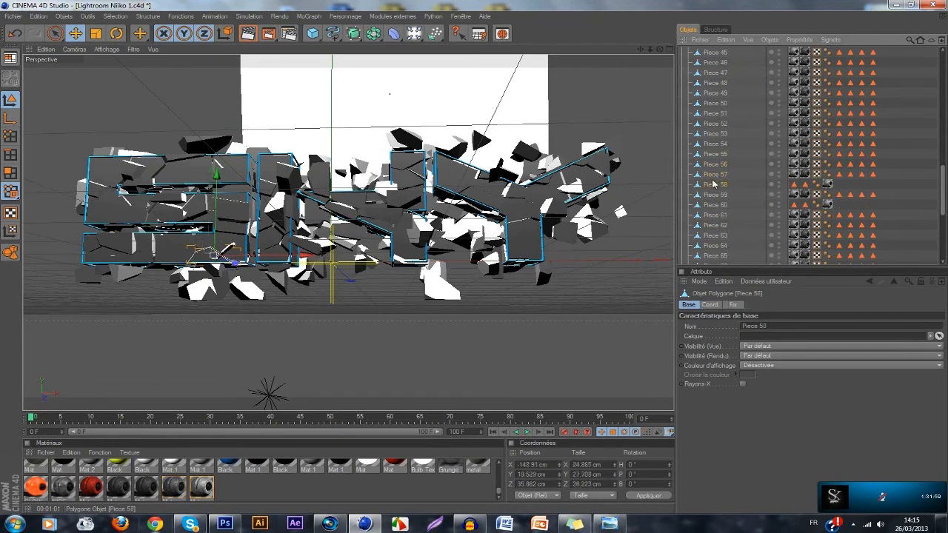
{"action": "left_click", "coordinate": [713, 194]}
{"action": "scroll", "coordinate": [713, 195], "scroll_direction": "down", "scroll_amount": 2}
{"action": "left_click", "coordinate": [713, 195]}
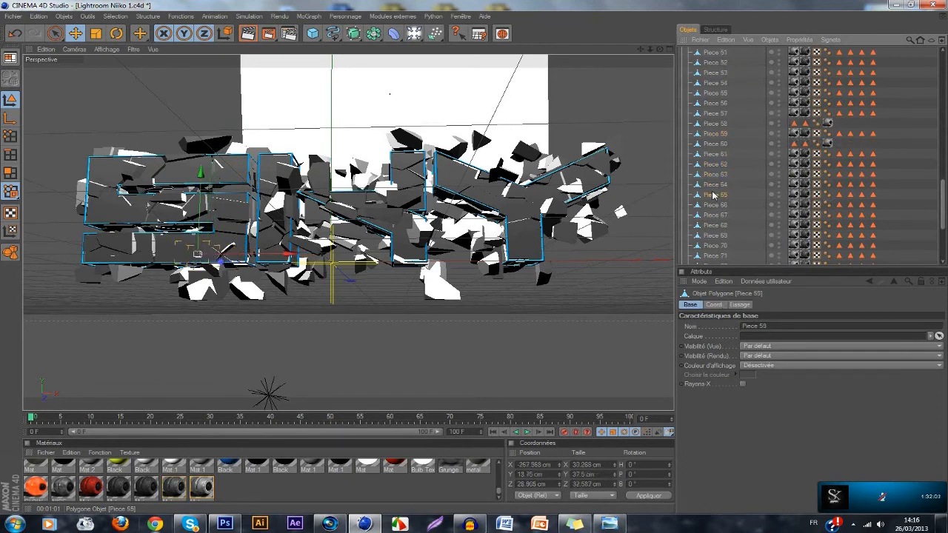
{"action": "scroll", "coordinate": [713, 195], "scroll_direction": "down", "scroll_amount": 2}
{"action": "left_click", "coordinate": [713, 194]}
{"action": "scroll", "coordinate": [713, 195], "scroll_direction": "down", "scroll_amount": 2}
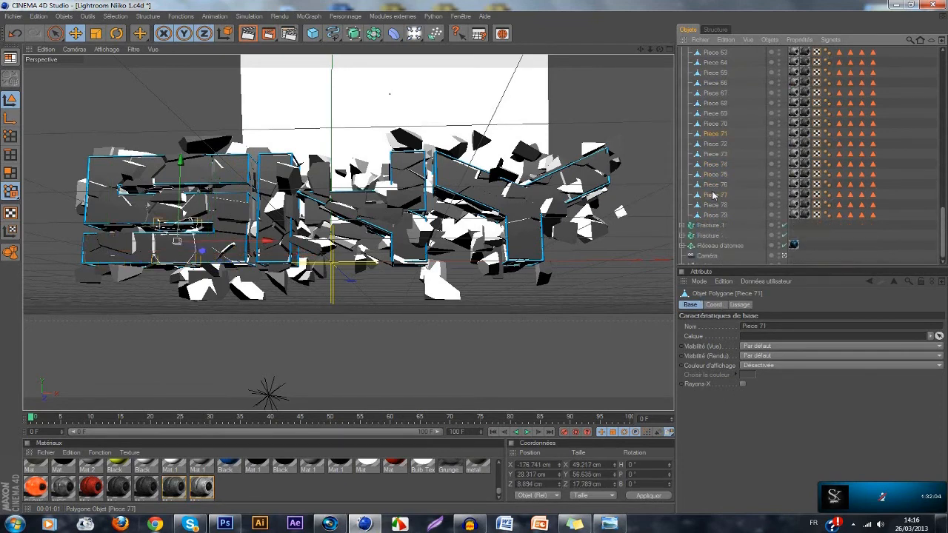
Apply the last light grey Mat material to Piece 71, Piece 73 and Piece 76 of Fracture.2.
{"action": "left_click_drag", "start_coordinate": [210, 486], "coordinate": [720, 135]}
{"action": "left_click", "coordinate": [722, 138]}
{"action": "left_click", "coordinate": [723, 148]}
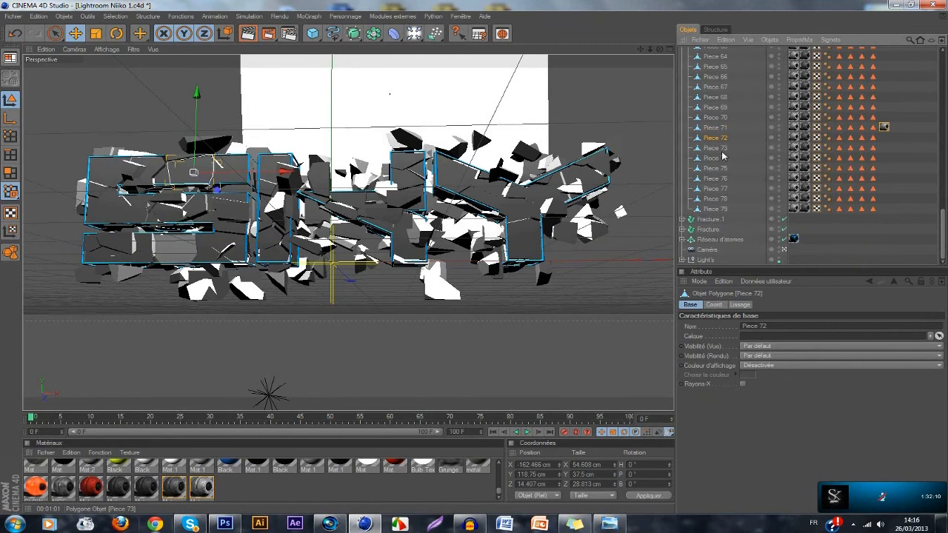
{"action": "left_click_drag", "start_coordinate": [194, 483], "coordinate": [723, 149]}
{"action": "left_click", "coordinate": [722, 161]}
{"action": "left_click", "coordinate": [716, 169]}
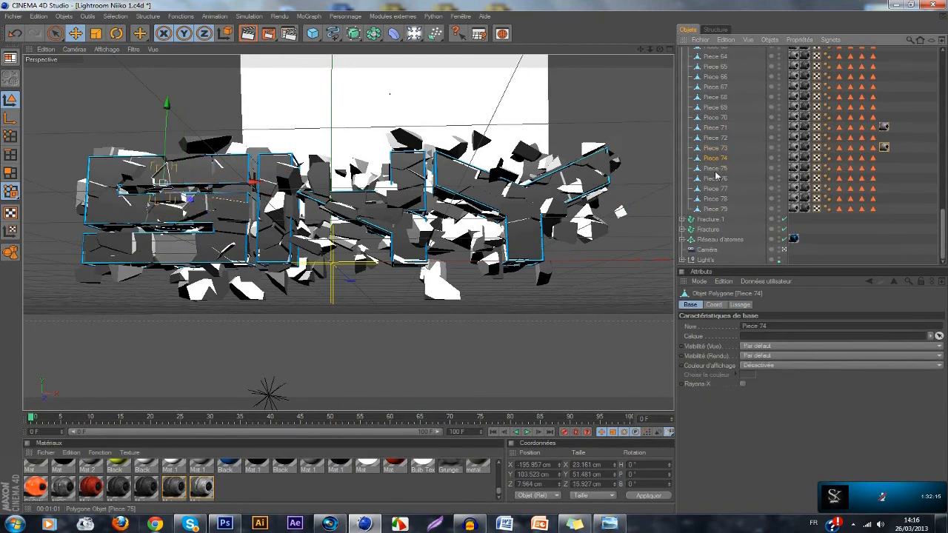
{"action": "left_click", "coordinate": [715, 180]}
{"action": "left_click_drag", "start_coordinate": [202, 486], "coordinate": [725, 184]}
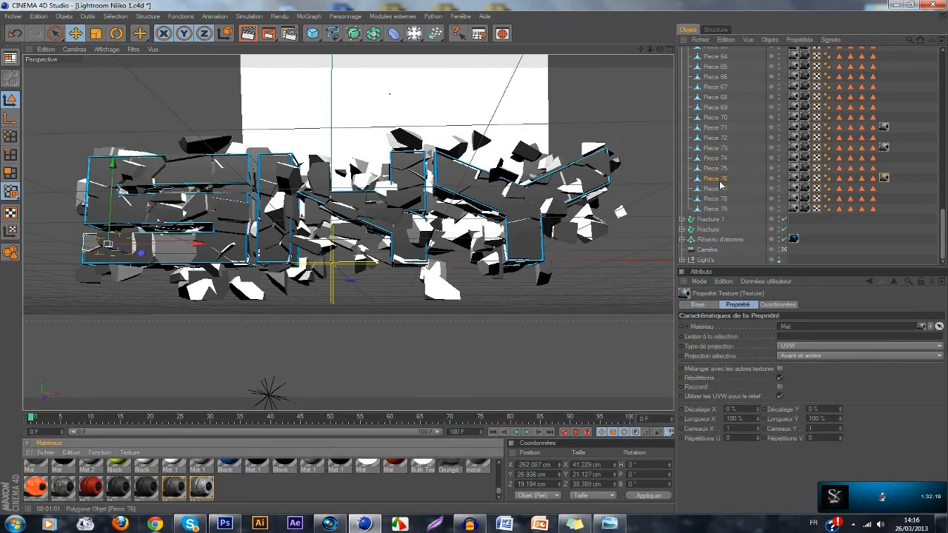
Collapse the Fracture.2 hierarchy and clear the object selection.
{"action": "scroll", "coordinate": [701, 109], "scroll_direction": "up", "scroll_amount": 15}
{"action": "left_click", "coordinate": [682, 73]}
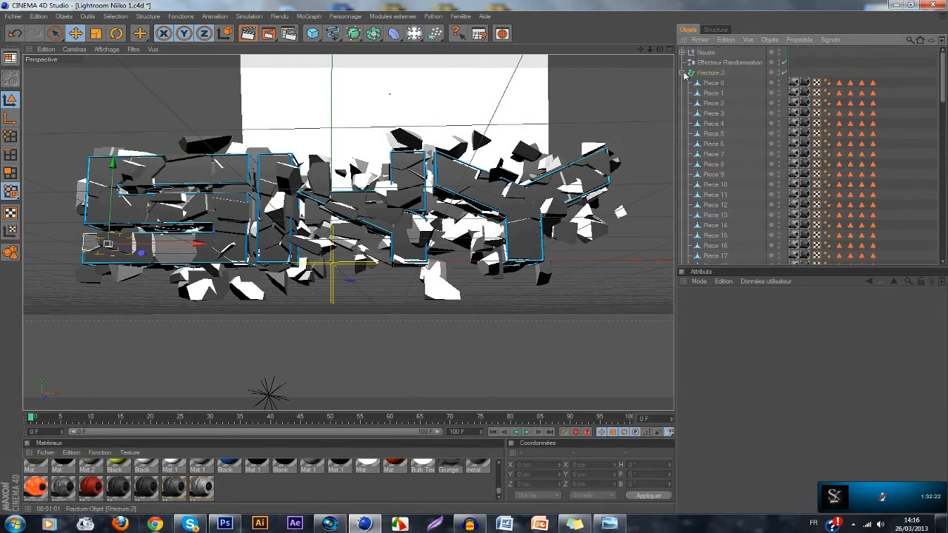
{"action": "left_click", "coordinate": [708, 84]}
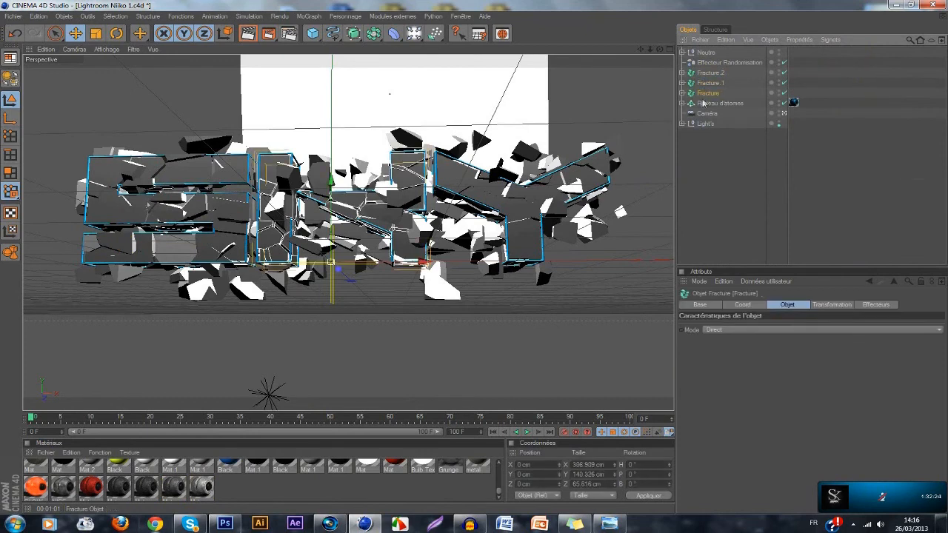
{"action": "left_click", "coordinate": [752, 208]}
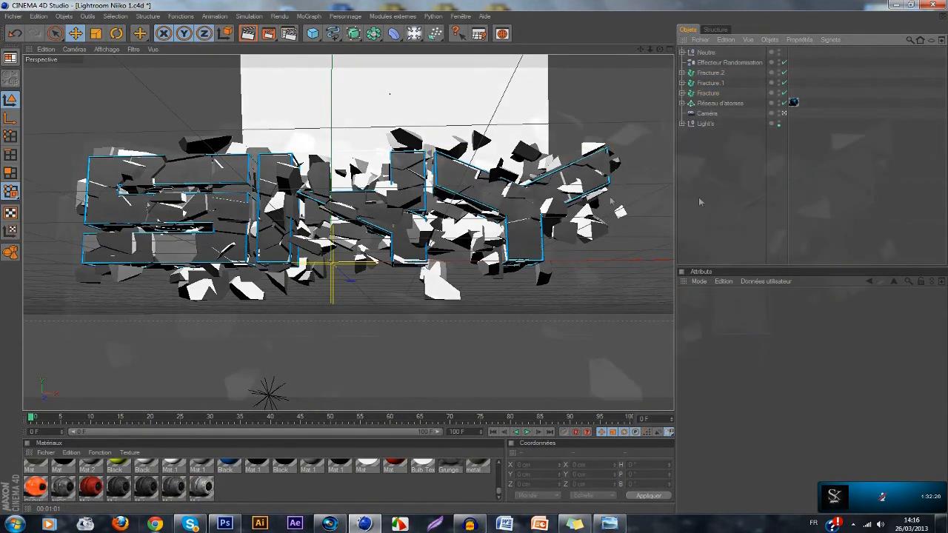